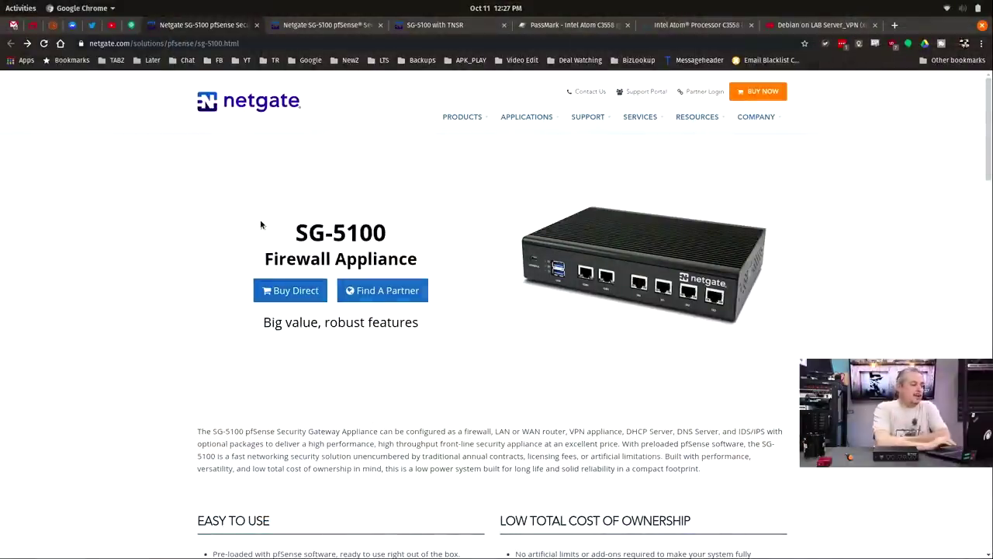
Scroll through the SG-5100 page's pfSense features and hardware specs, including passive cooling and 7W idle power
scroll(538, 252, "down", 3)
scroll(538, 252, "up", 3)
scroll(539, 253, "down", 4)
scroll(541, 253, "down", 3)
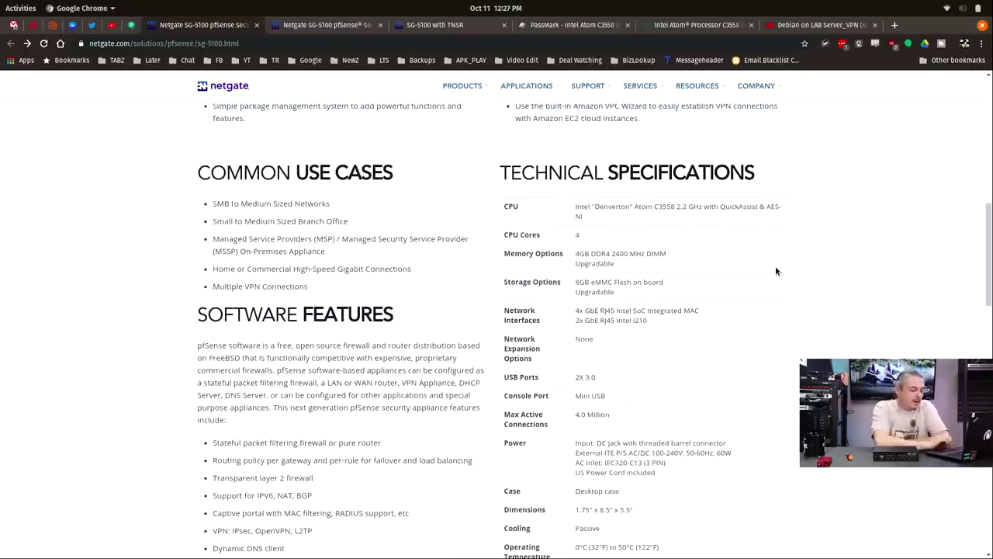
scroll(776, 270, "down", 1)
scroll(775, 271, "down", 1)
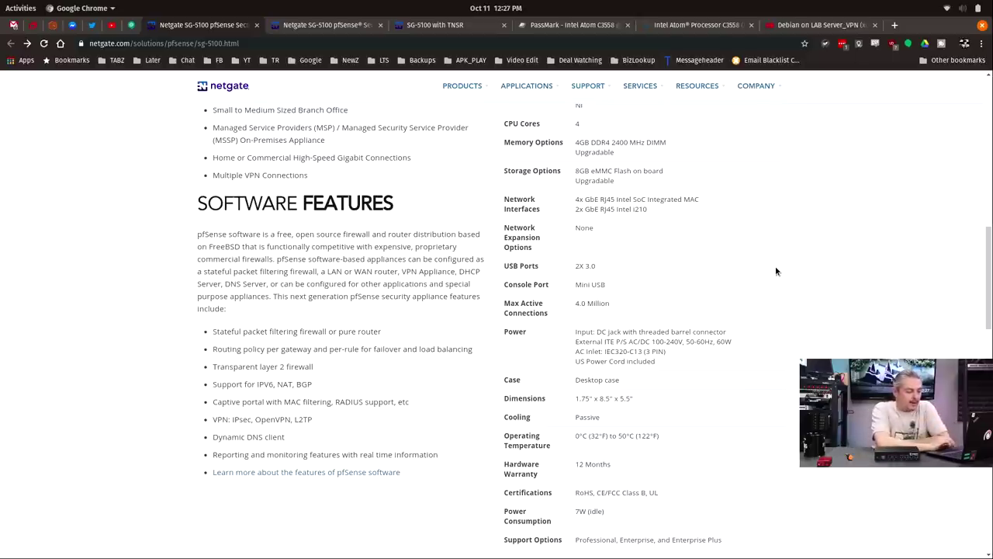
scroll(776, 271, "down", 3)
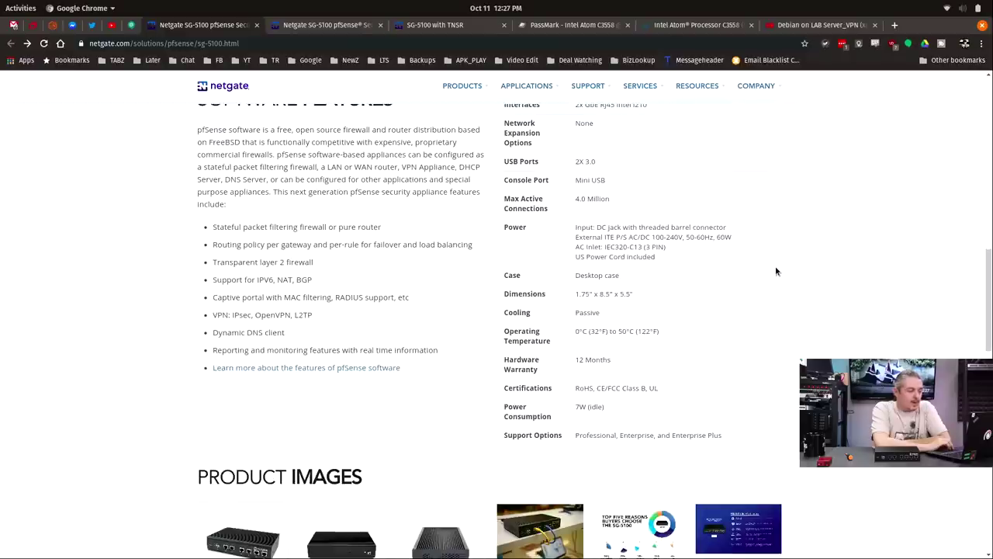
scroll(776, 271, "down", 1)
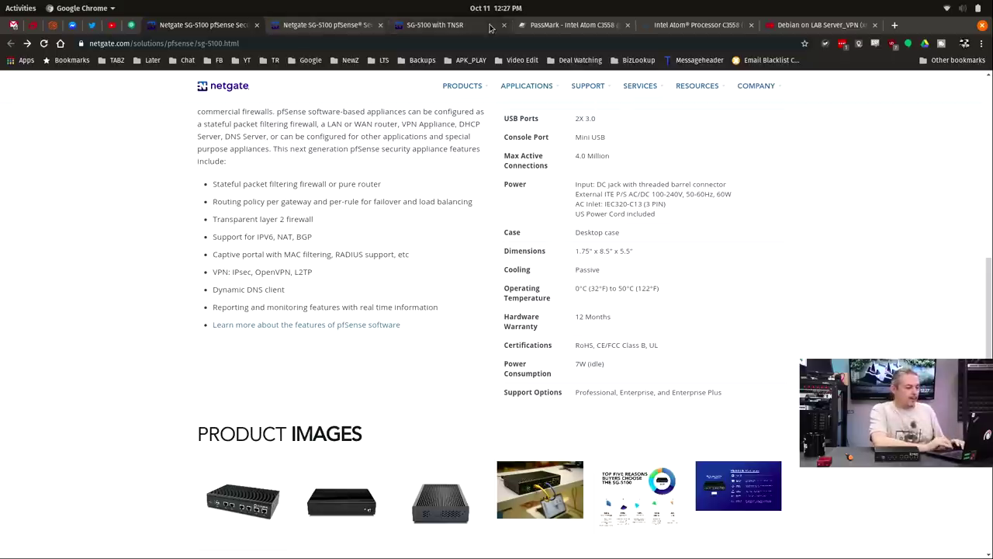
Check the C3558's Intel AES-NI details and PassMark score, then go to the SG-5100 with TNSR page
left_click(722, 30)
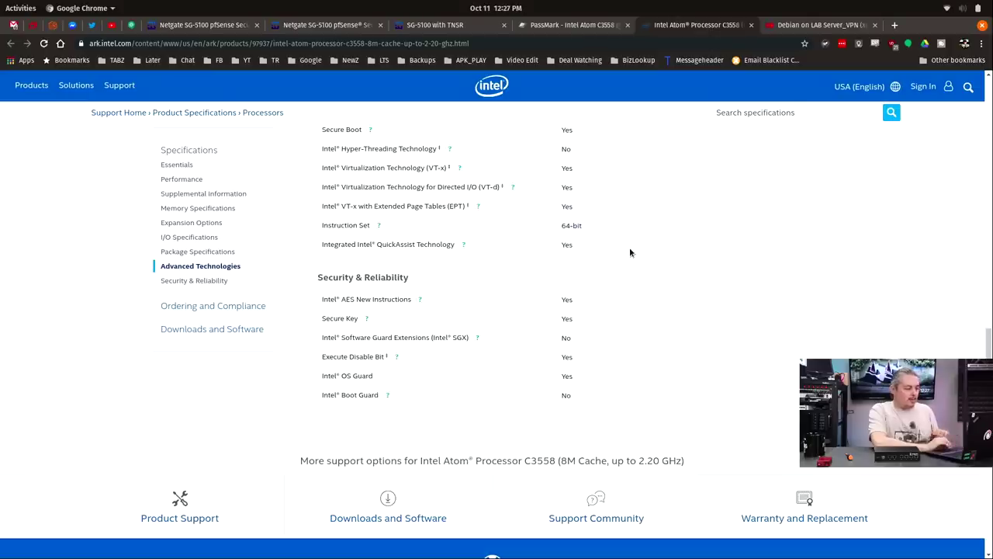
left_click(378, 300)
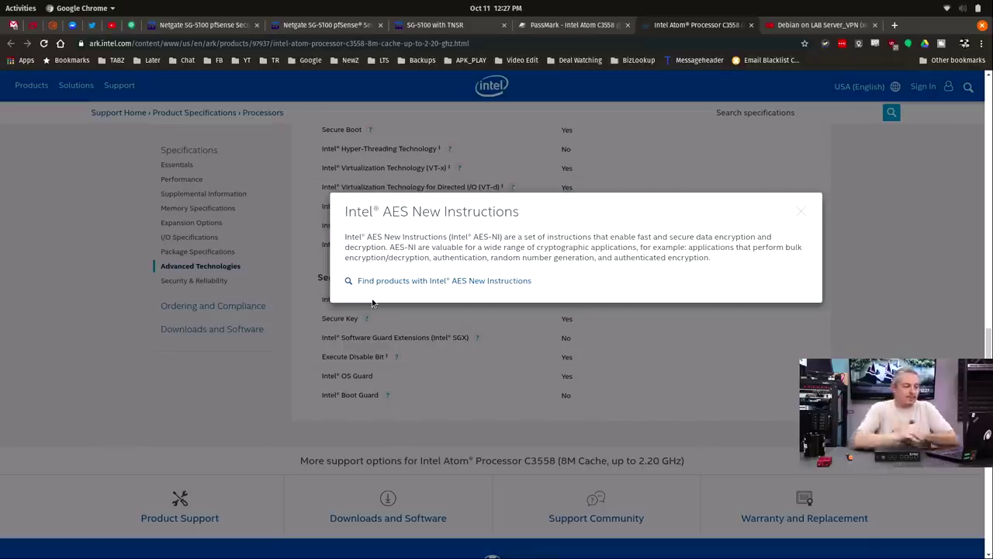
left_click(588, 28)
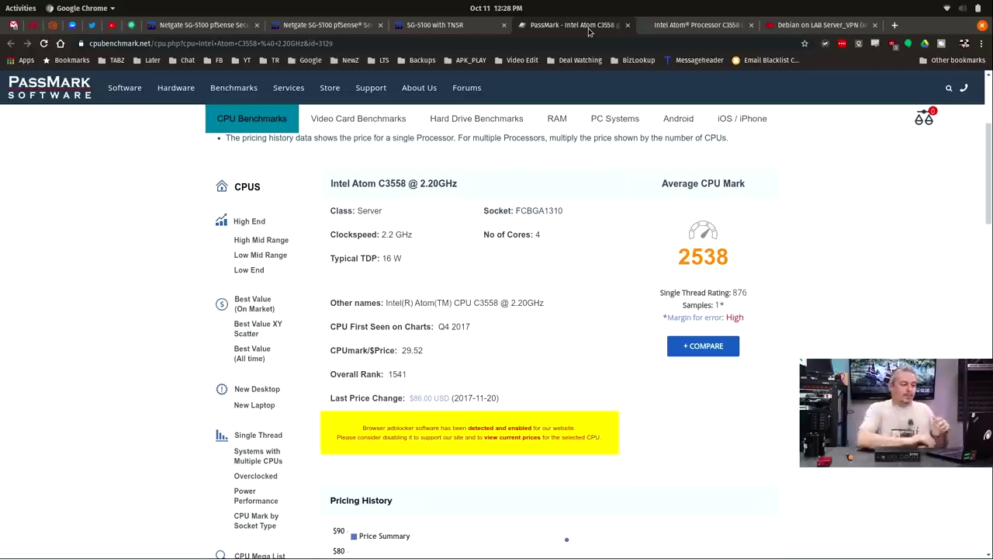
left_click(462, 27)
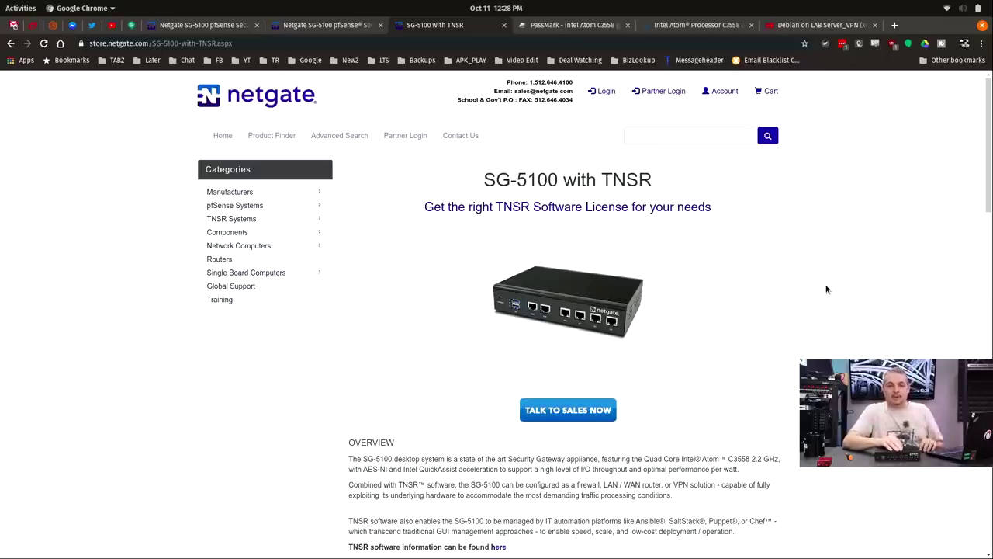
Scroll the TNSR specs: six 1 Gbps ports, QuickAssist, up to 4,000,000 active connections
scroll(827, 289, "down", 10)
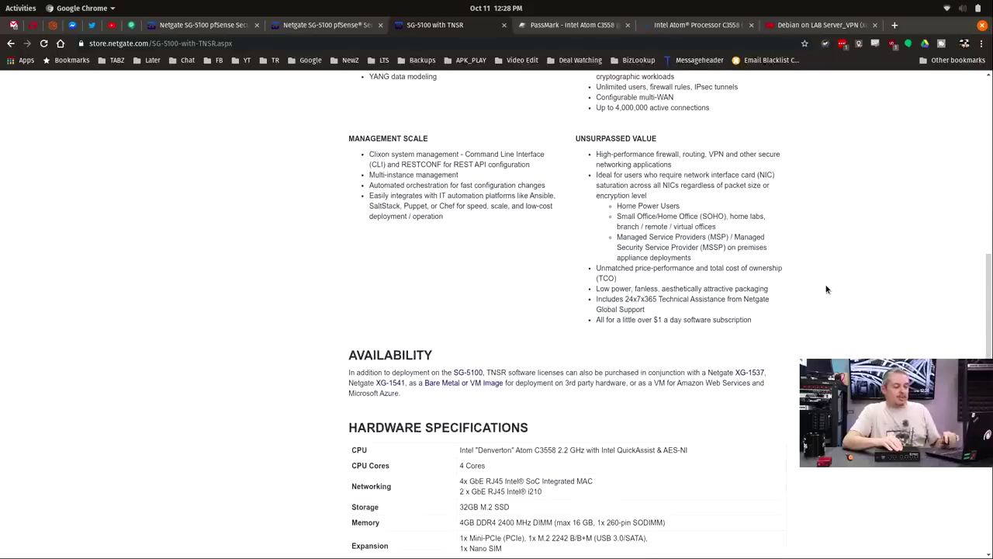
scroll(826, 289, "down", 6)
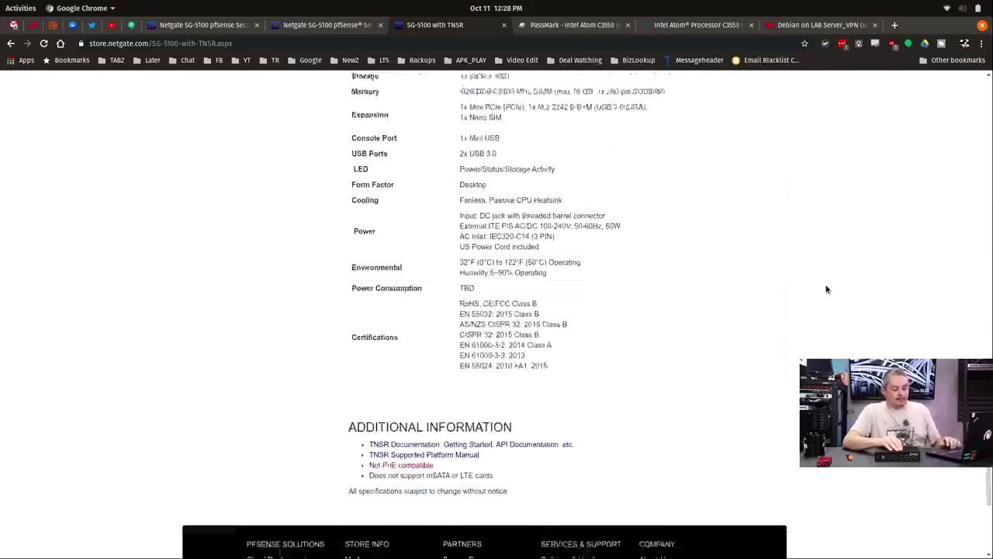
scroll(826, 289, "up", 10)
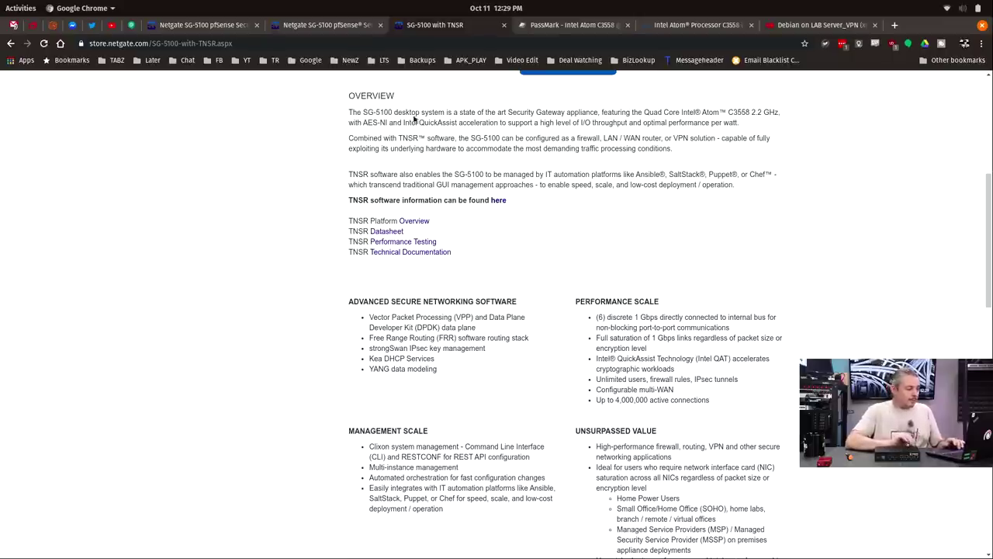
left_click(337, 28)
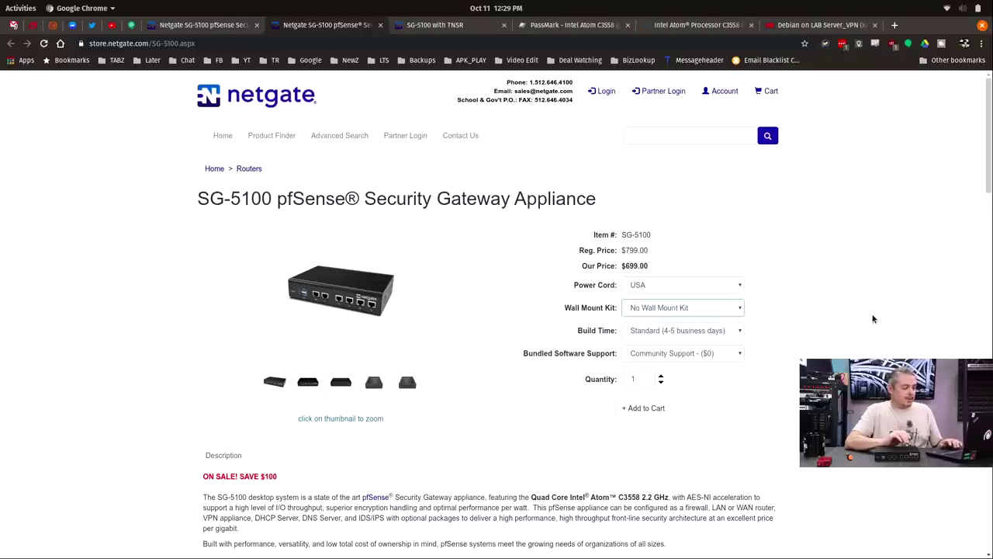
scroll(873, 319, "down", 2)
scroll(873, 319, "up", 2)
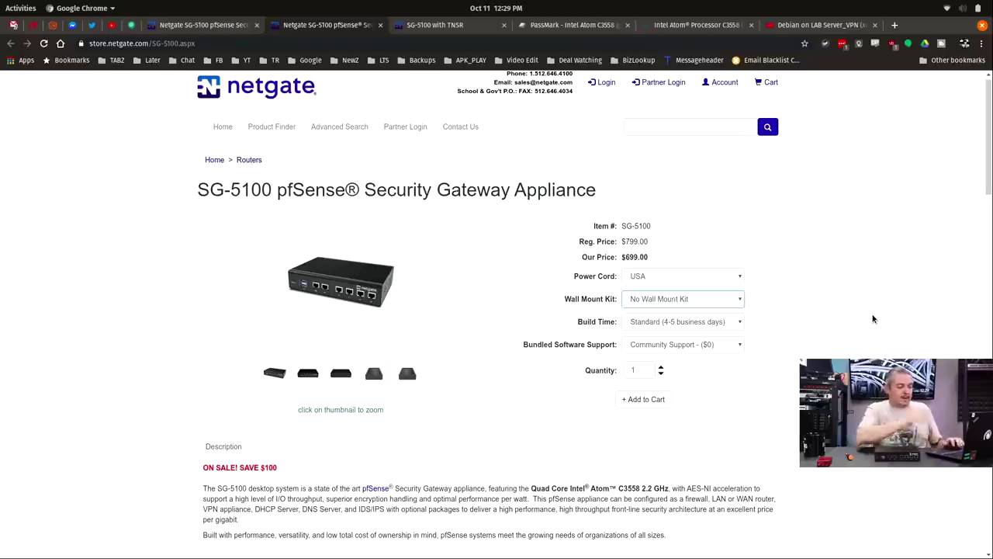
scroll(873, 318, "down", 5)
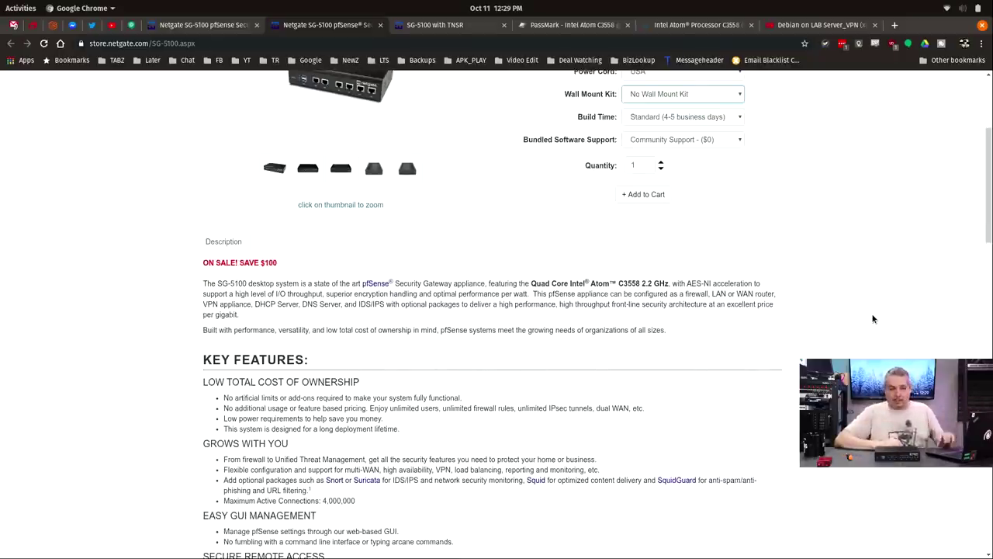
scroll(872, 319, "up", 5)
scroll(872, 319, "down", 8)
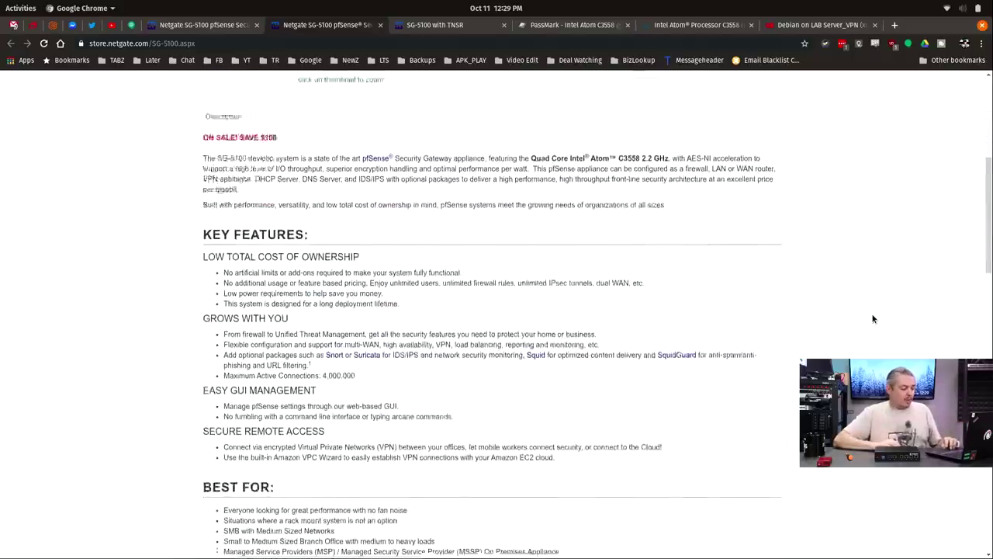
scroll(873, 319, "up", 1)
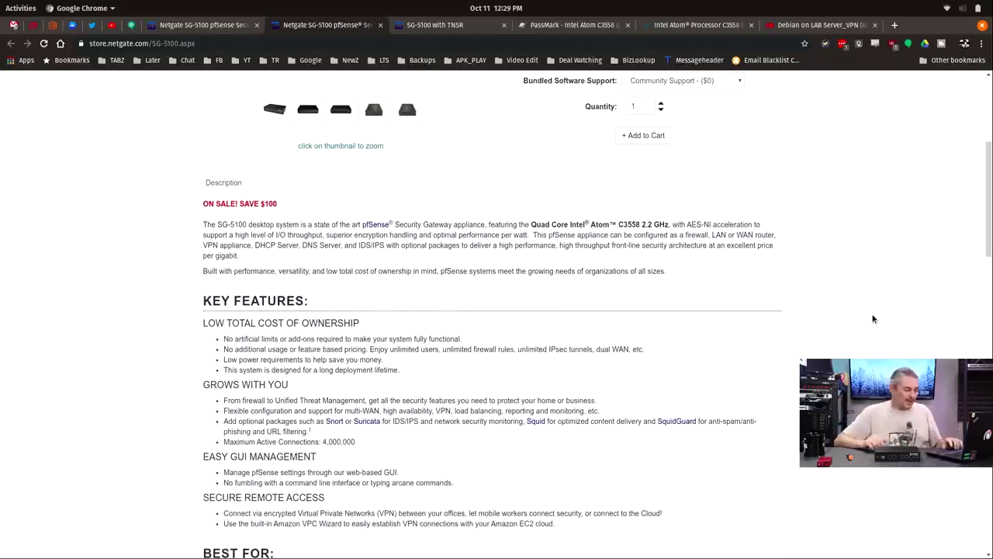
scroll(872, 319, "down", 20)
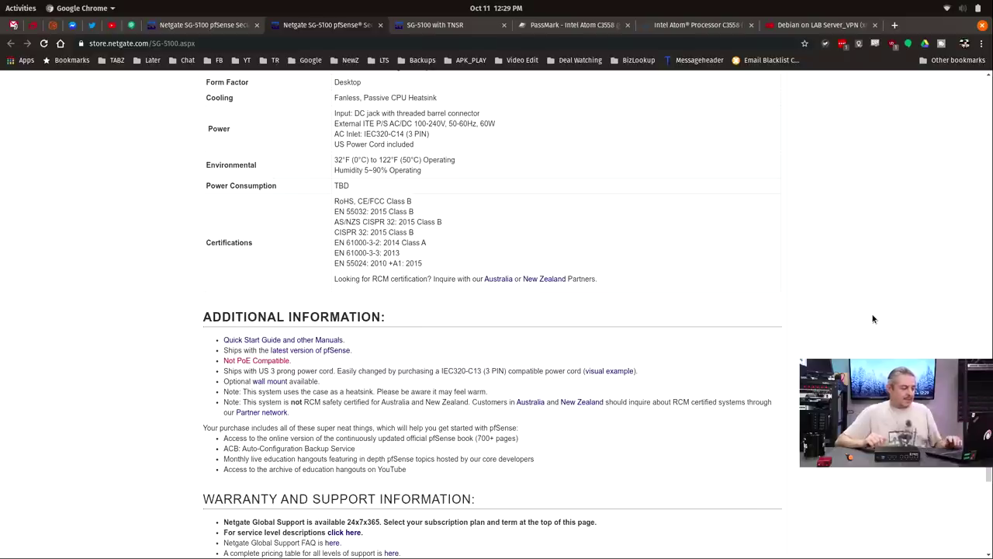
scroll(873, 319, "up", 7)
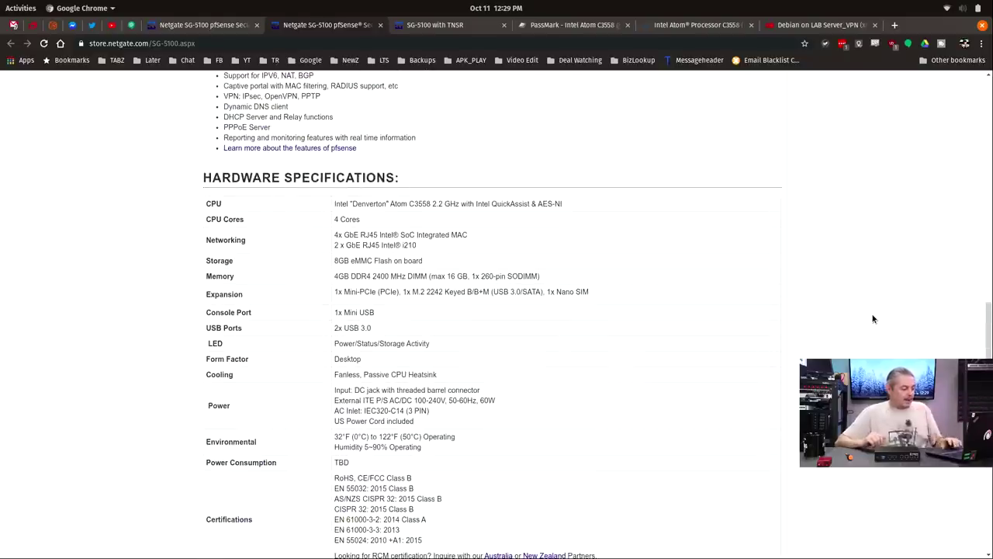
scroll(873, 319, "down", 1)
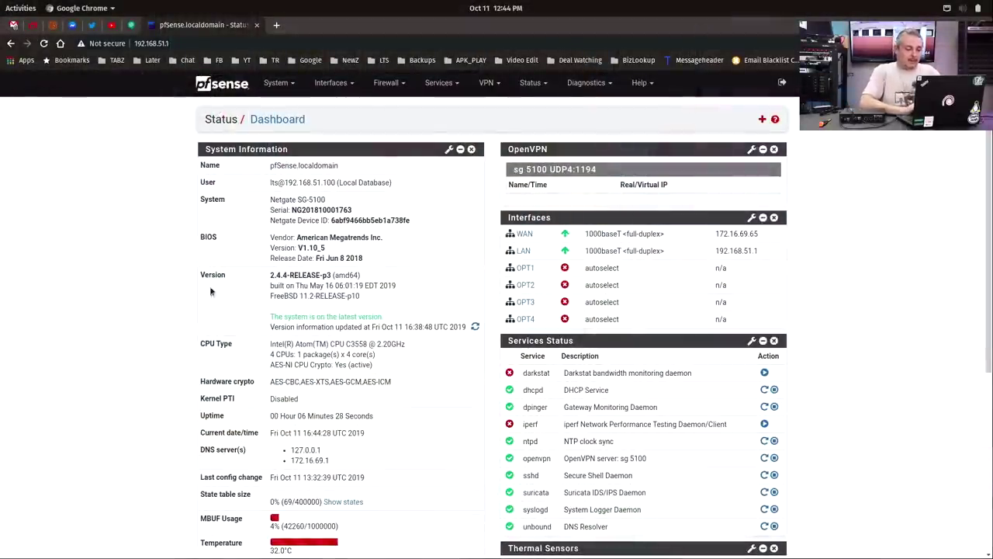
Reveal the router's full https address, then go from Services > DHCP Server (LAN) to the DHCP leases
left_click(186, 43)
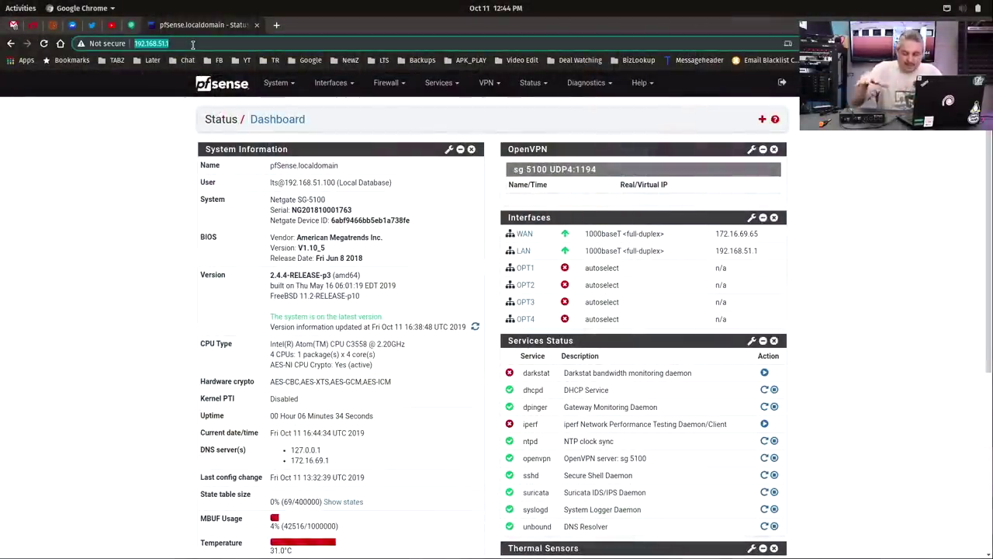
left_click(192, 45)
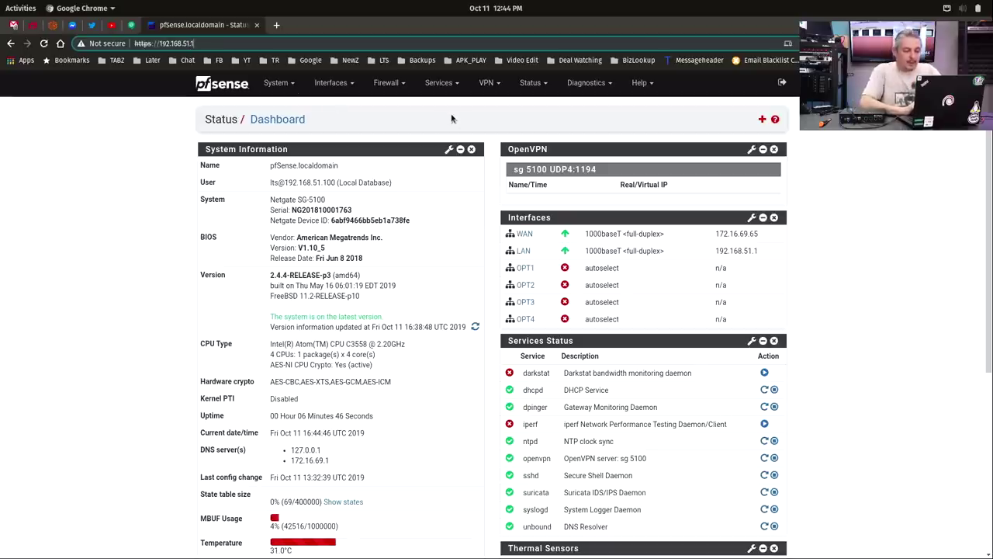
left_click(446, 85)
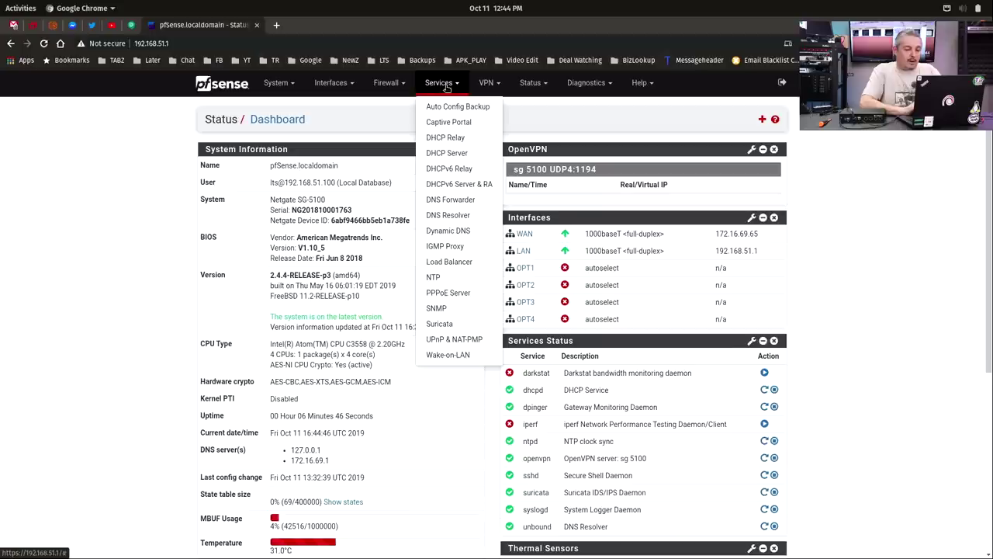
left_click(447, 153)
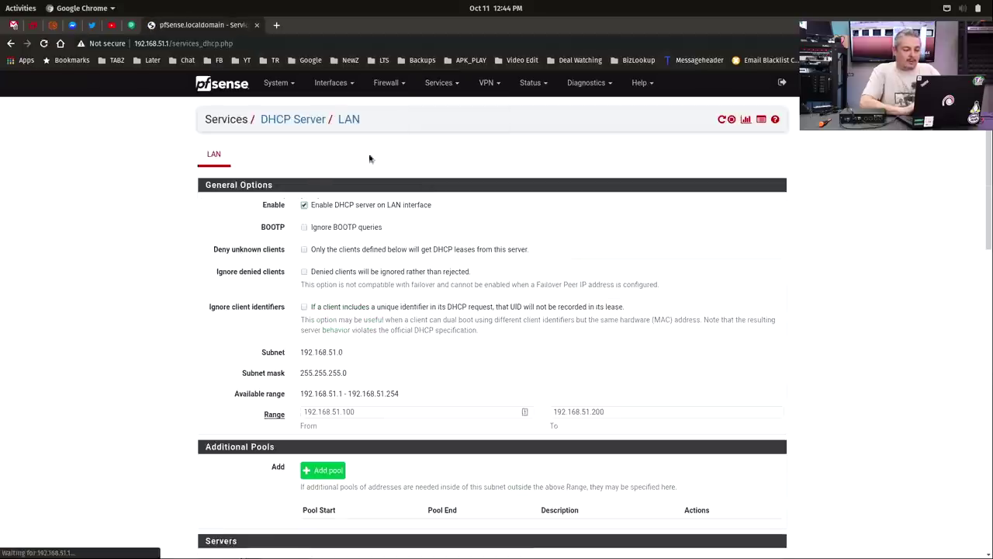
scroll(378, 244, "down", 15)
scroll(377, 246, "up", 15)
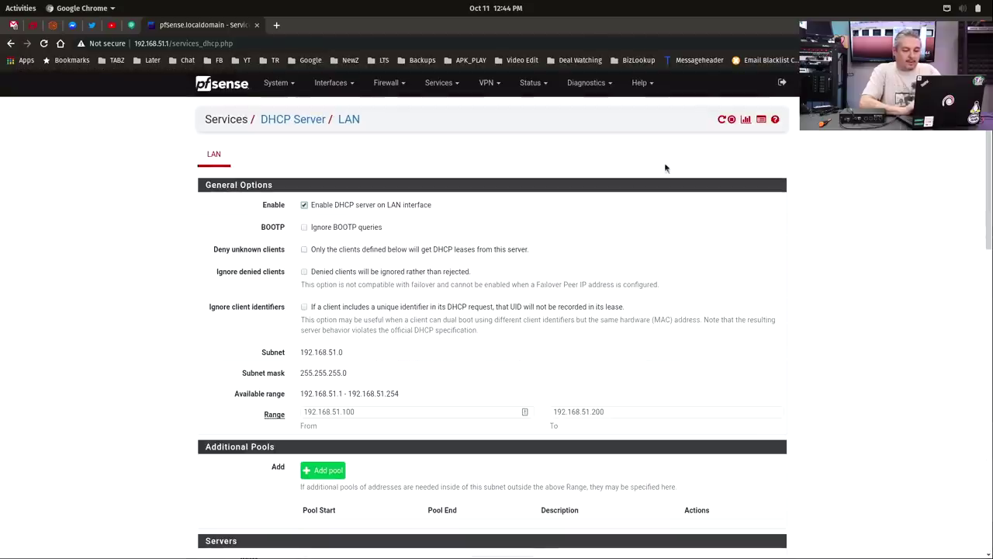
left_click(744, 120)
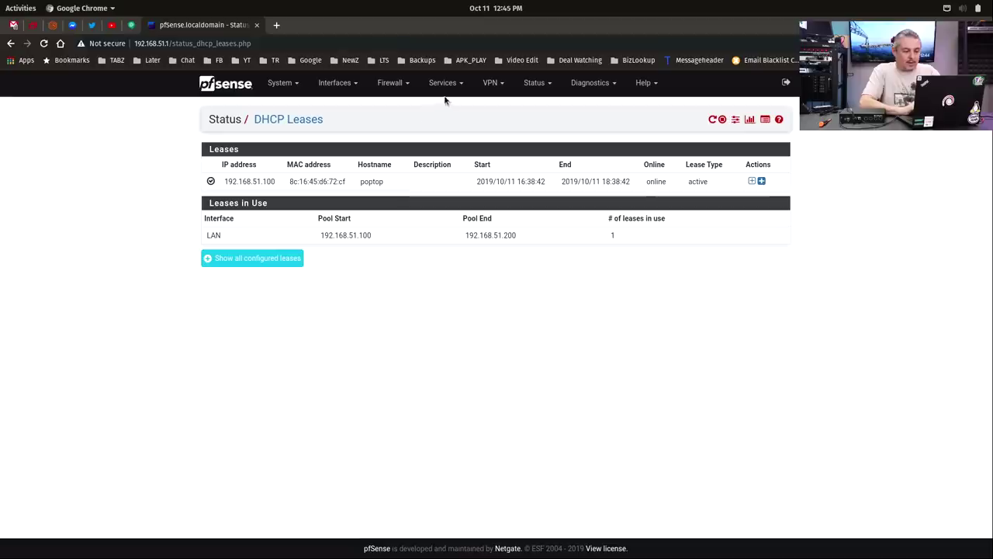
Check the Firewall > NAT port forward of 5201 to the laptop
left_click(390, 82)
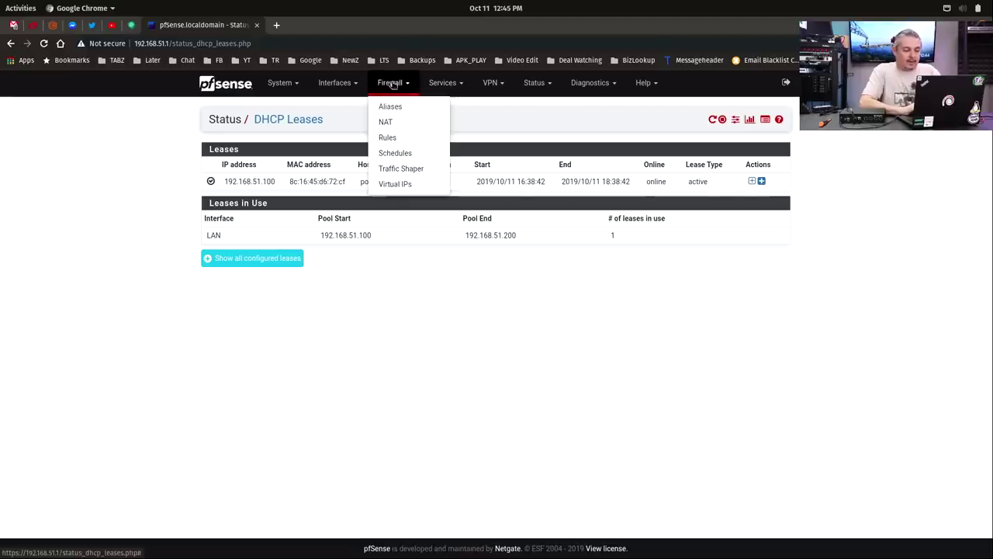
left_click(394, 120)
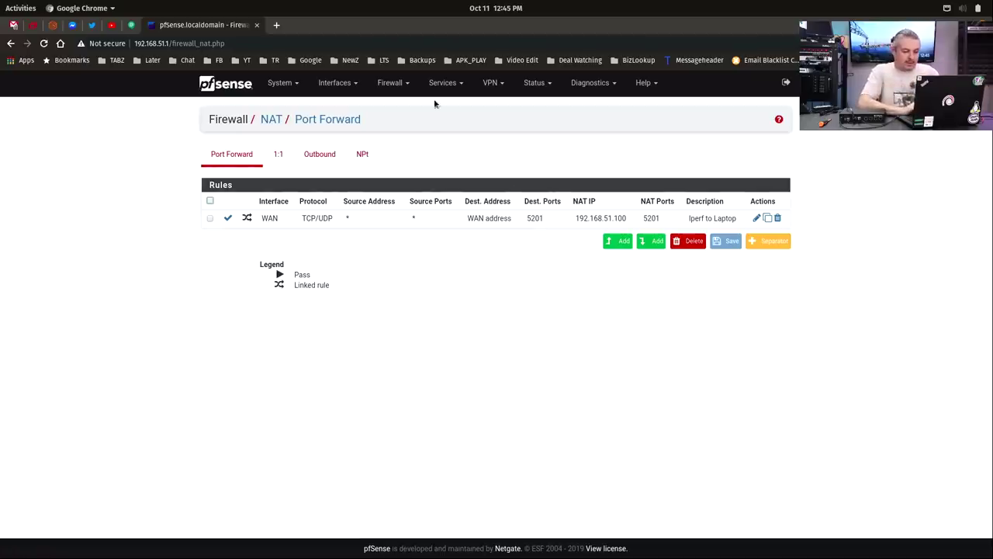
left_click(280, 84)
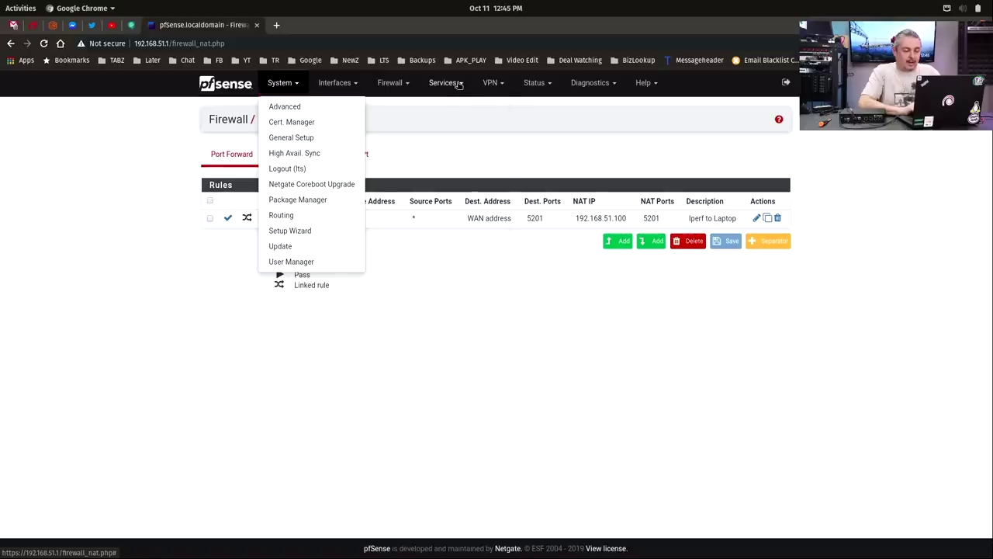
Open Suricata's LAN interface settings and scroll through its LAN Categories
left_click(442, 83)
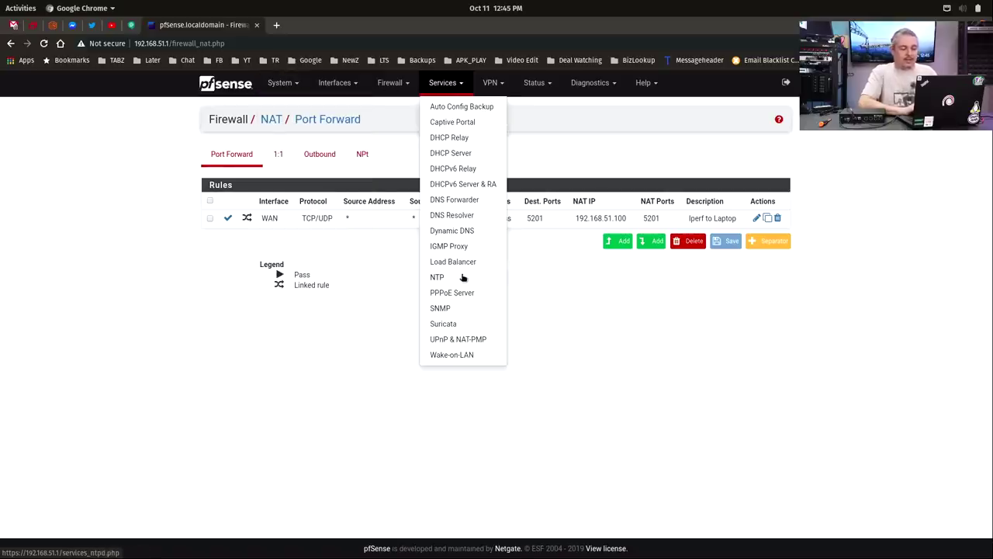
left_click(447, 324)
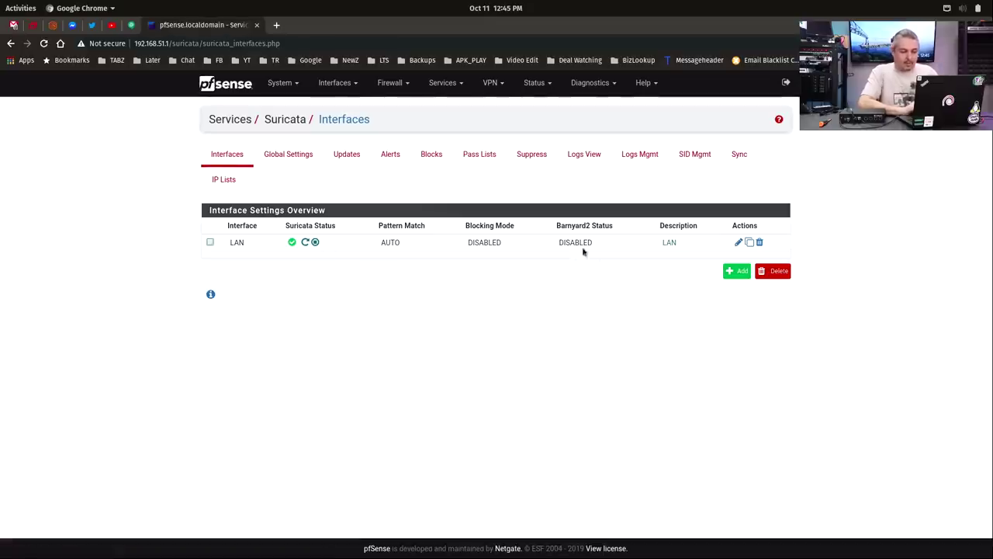
left_click(738, 242)
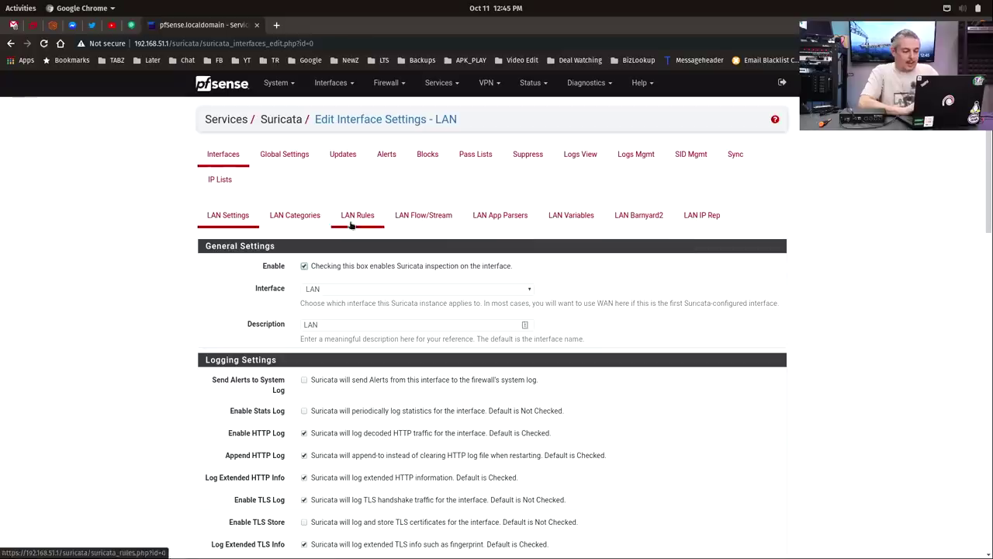
left_click(297, 215)
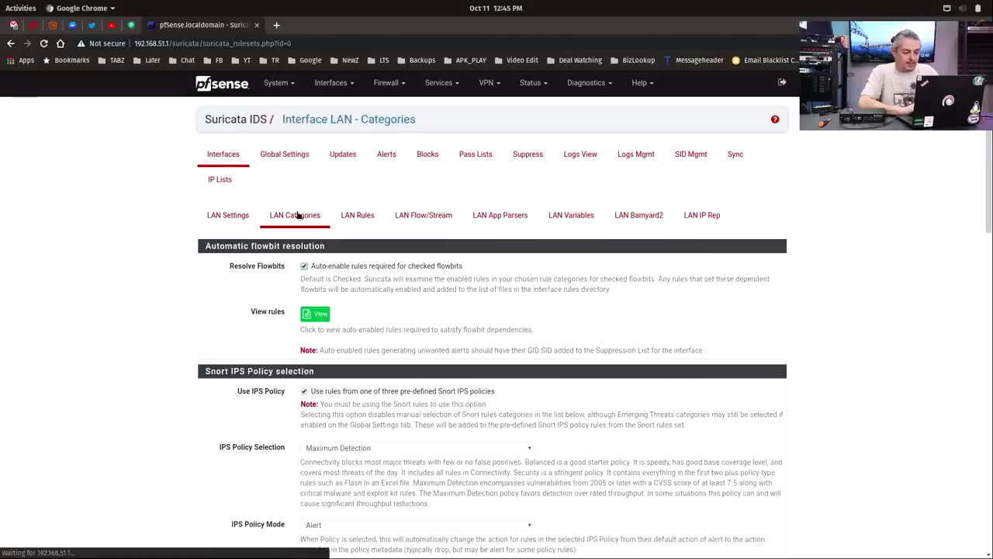
scroll(400, 211, "down", 5)
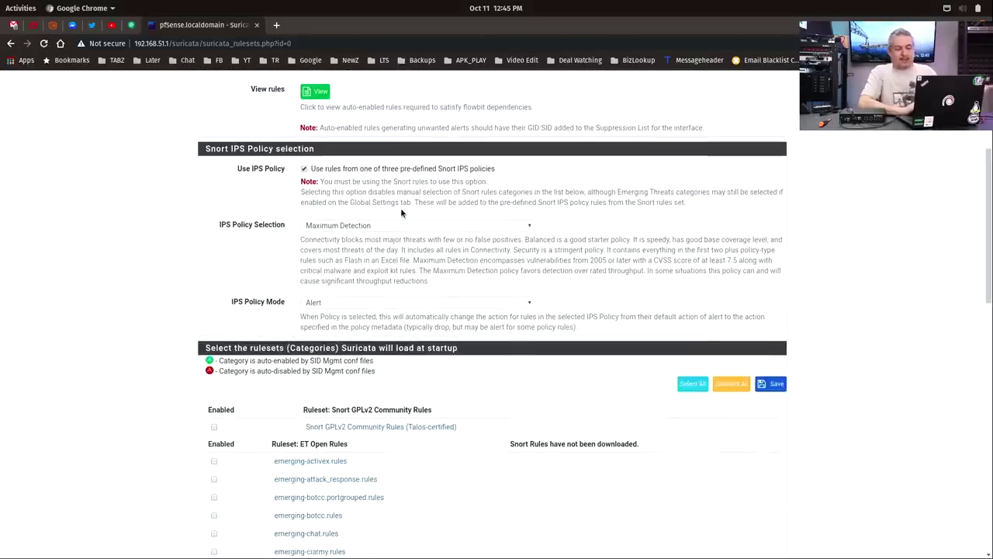
scroll(400, 209, "down", 2)
scroll(401, 210, "up", 5)
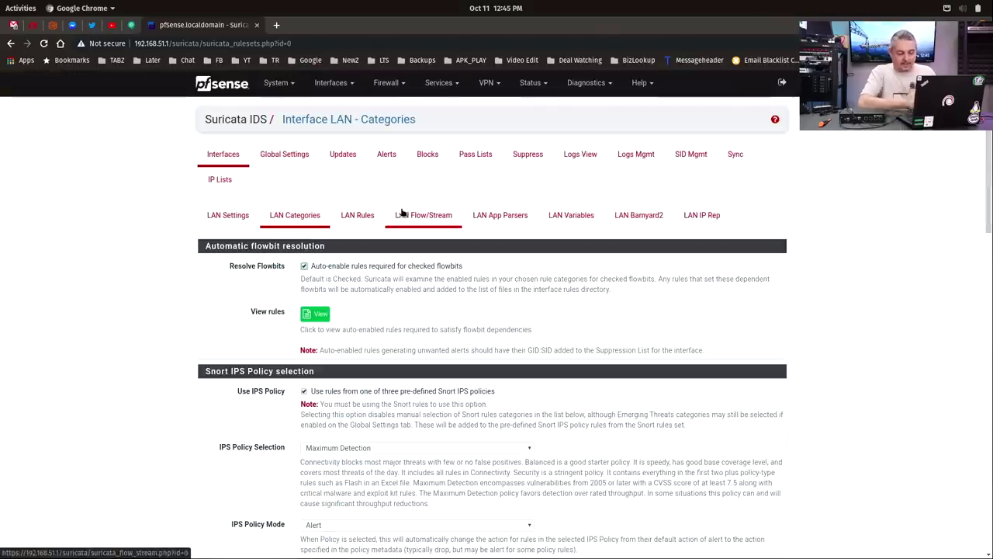
Confirm the IPS policy stays Maximum Detection, then return to the pfSense dashboard
left_click(369, 449)
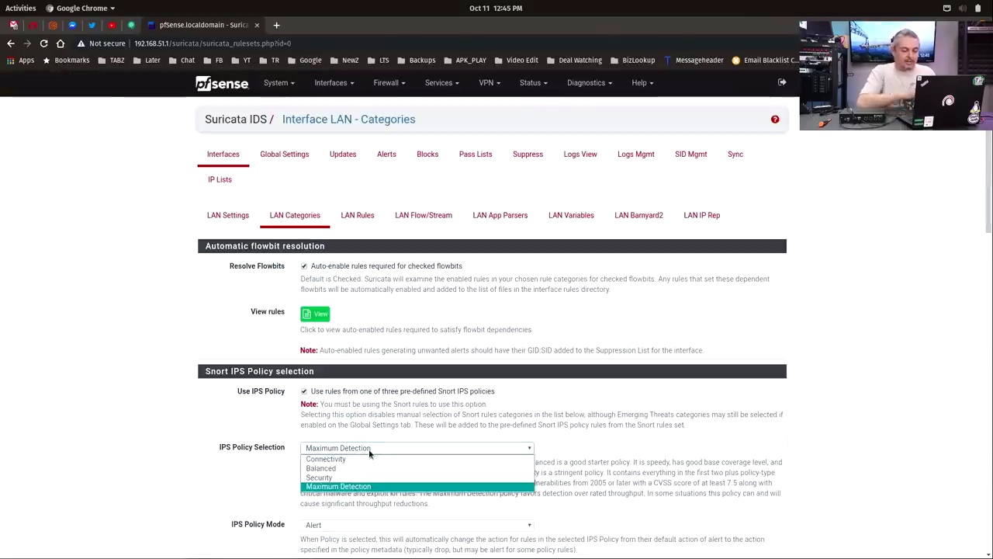
left_click(241, 407)
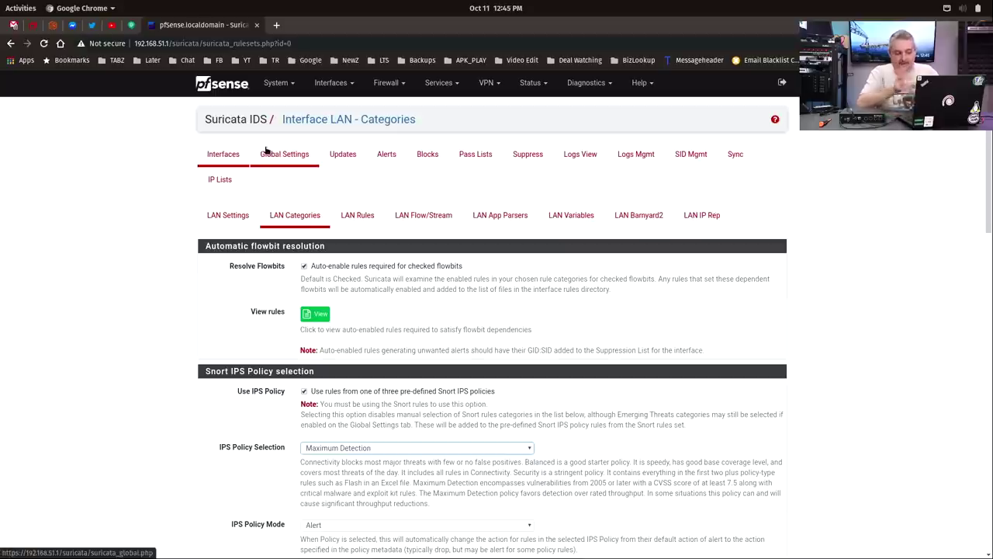
left_click(232, 86)
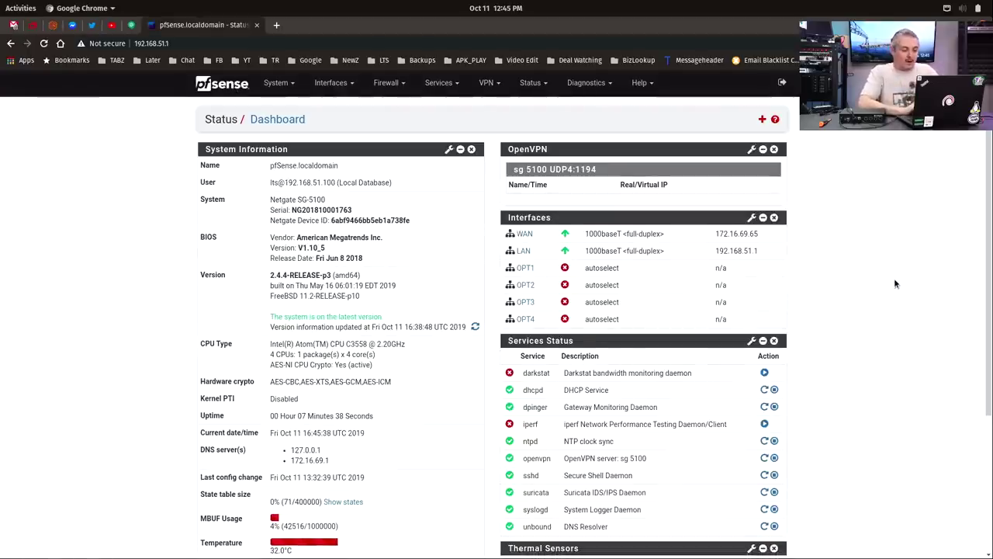
In the terminal, stop the running iperf3 server and list the laptop's addresses with ip a
key("alt+Tab")
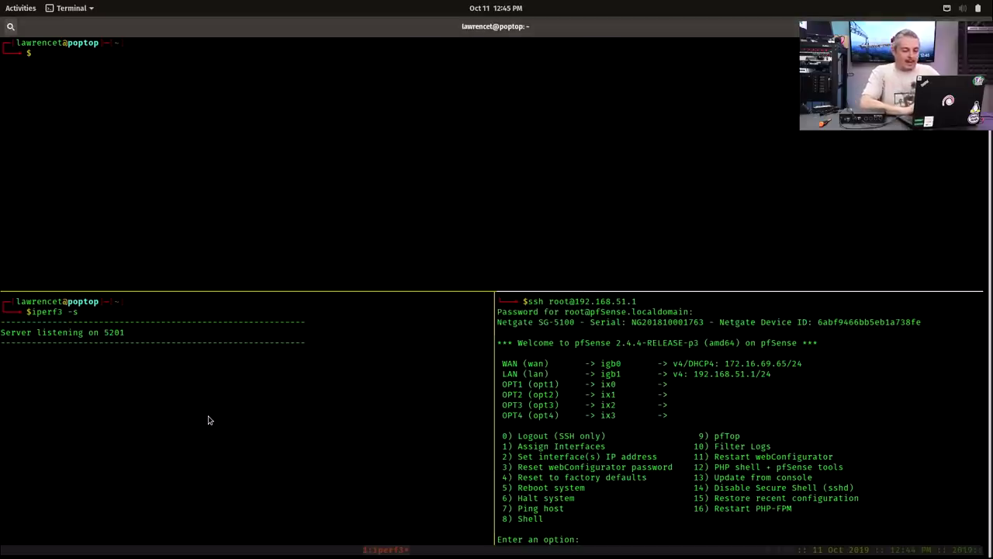
key("ctrl+c")
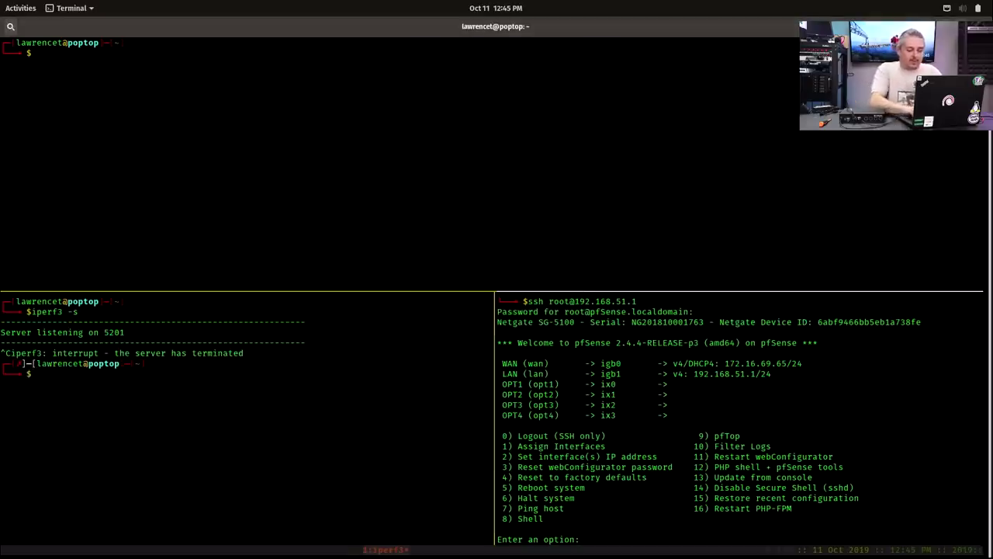
type("ip a")
key("Return")
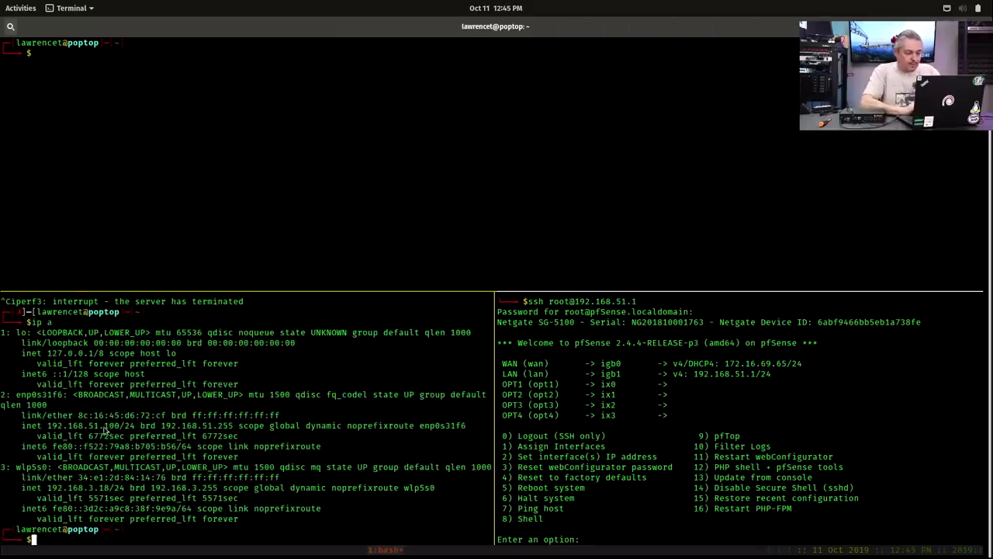
Clear the pane, restart iperf3 -s on 5201, and SSH as root to 172.16.69.207 from the top pane
type("clear")
key("Return")
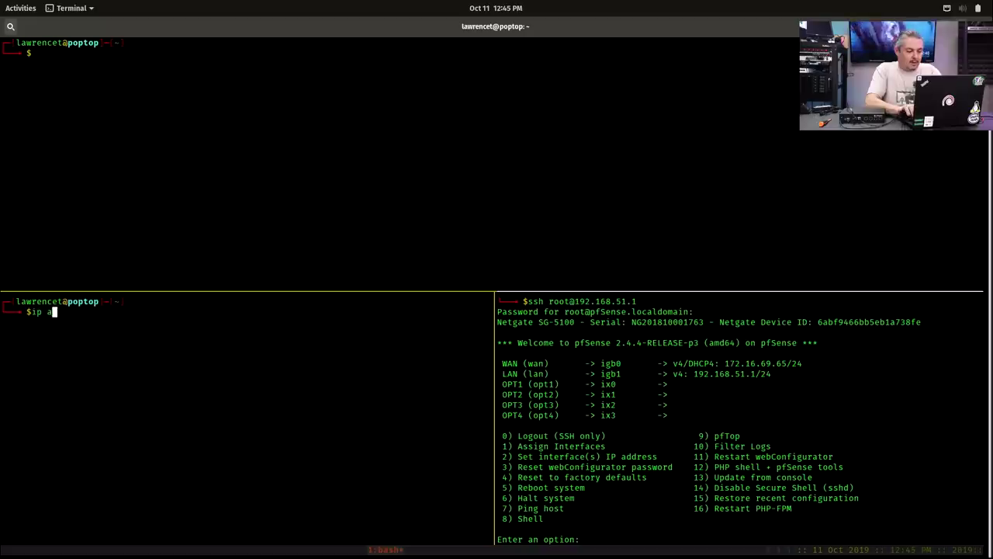
type("iperf3 -s")
key("Return")
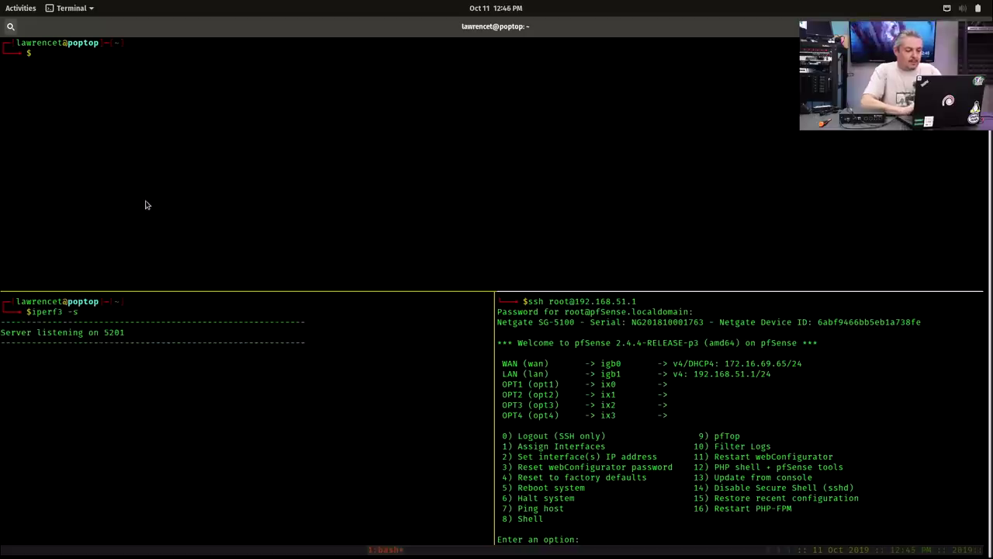
left_click(156, 201)
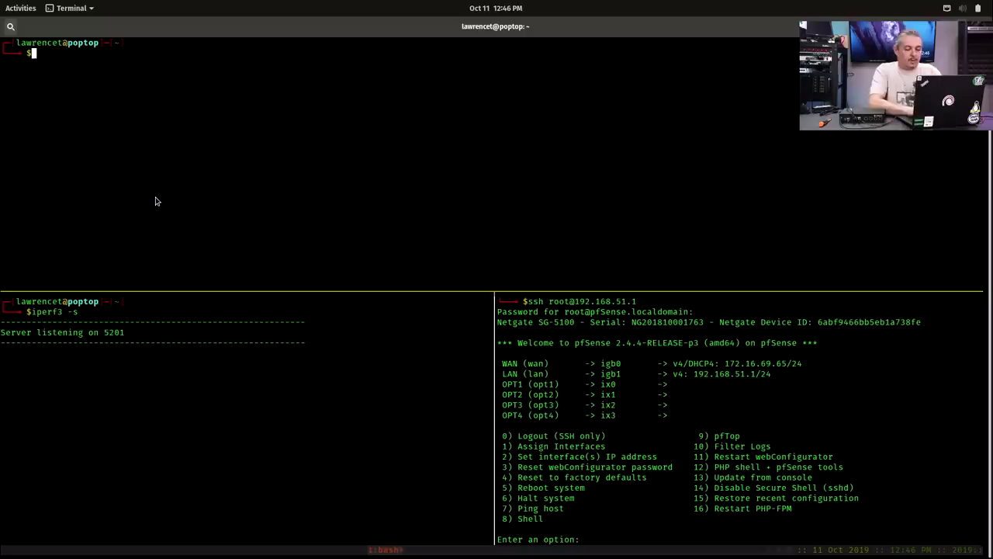
type("ssh root@172.16.69.207")
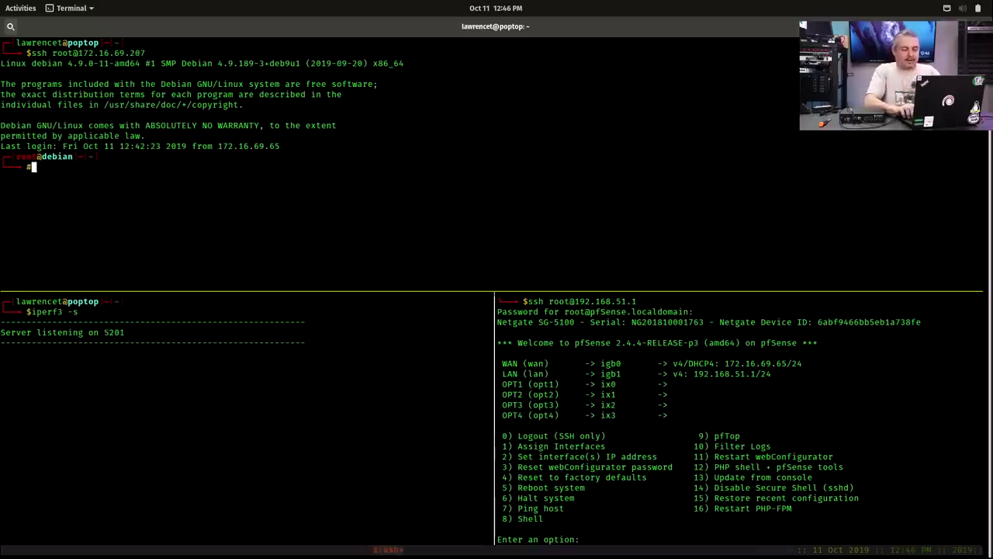
Run the 30-second iperf3 client test to 172.16.69.65
type("iperf3")
key("Right")
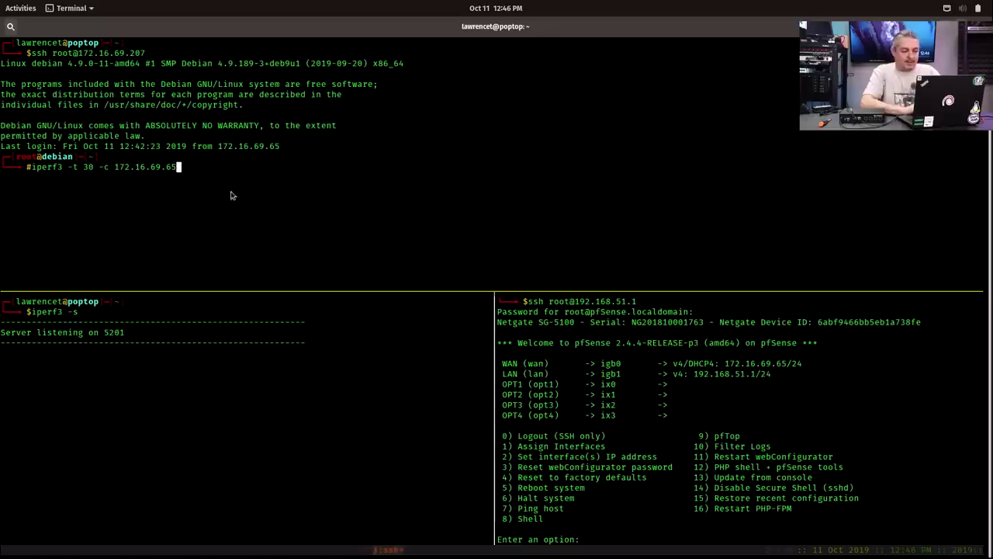
key("Return")
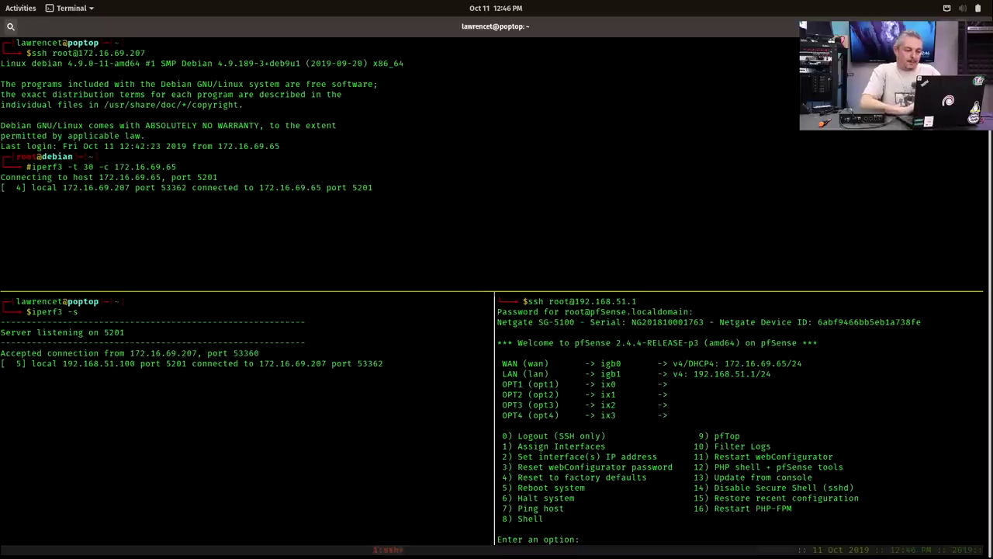
Launch top from the pfSense console's shell option 8, then bring up the pfSense dashboard
left_click(615, 422)
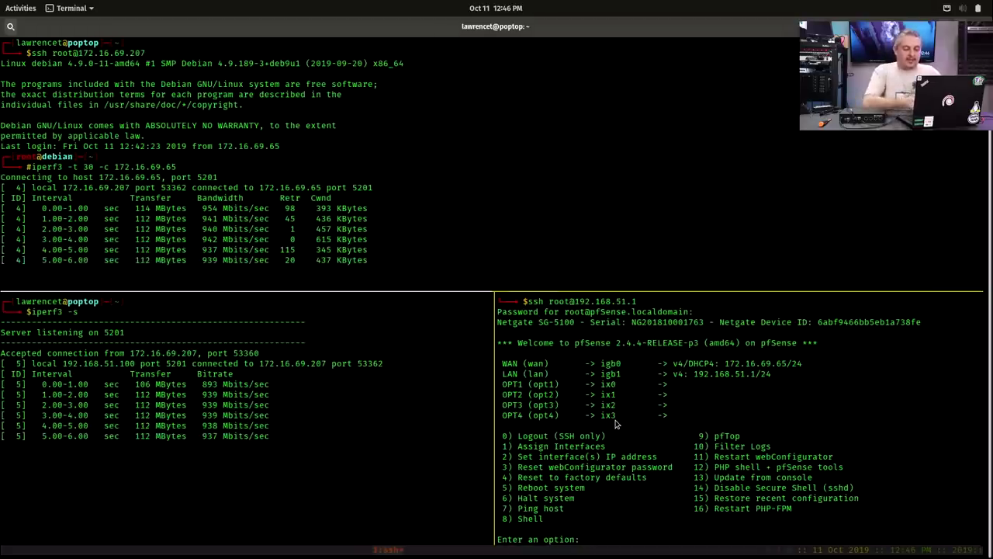
type("8")
key("Return")
type("top")
key("Return")
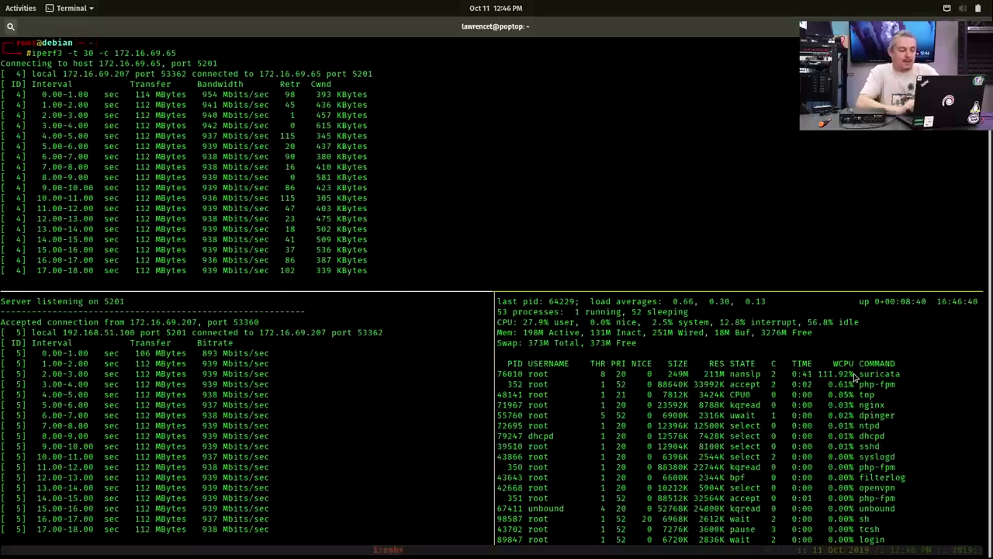
key("alt+Tab")
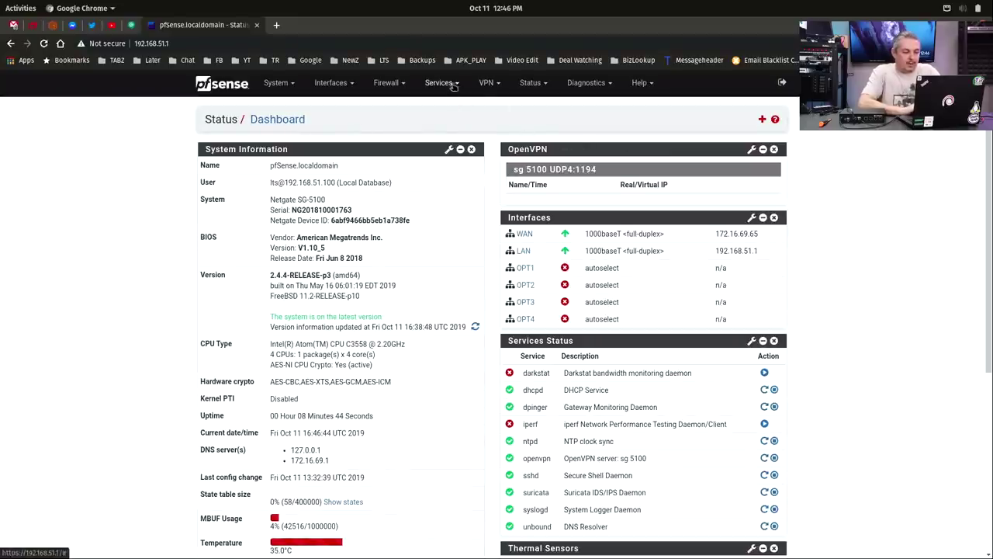
View the sg 5100 server under VPN > OpenVPN, then return to the finished iperf3 run
left_click(486, 83)
left_click(496, 168)
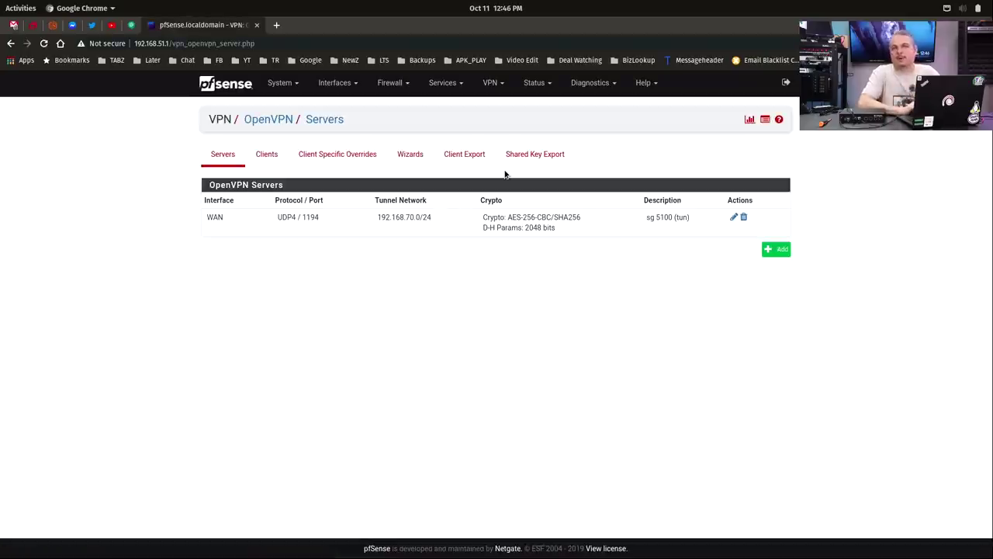
key("alt+Tab")
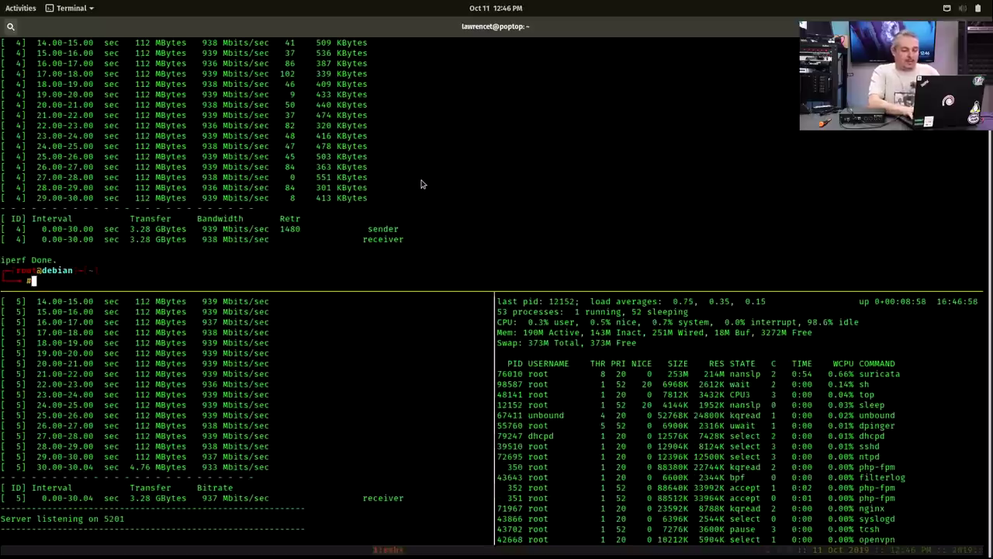
List files on the Debian host, clear the pane, and exit the SSH session
type("ls")
key("Return")
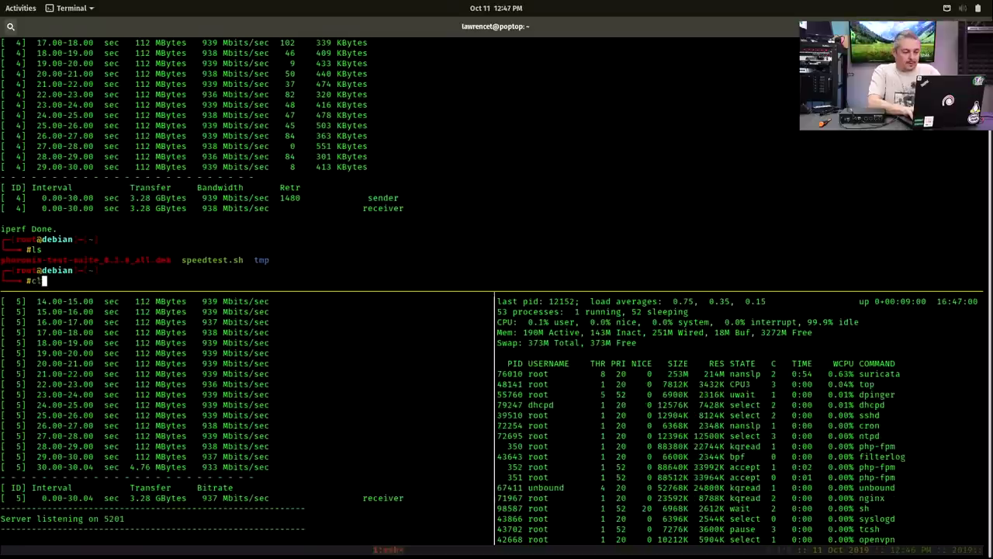
type("clear")
key("Return")
type("exit")
key("Return")
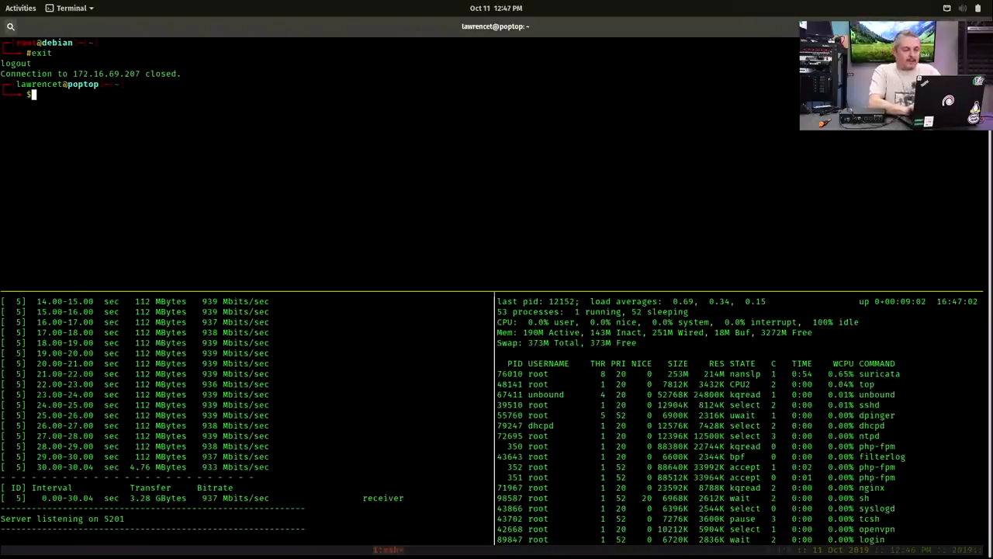
Change into the local Downloads folder and return to the OpenVPN servers page
type("cd D")
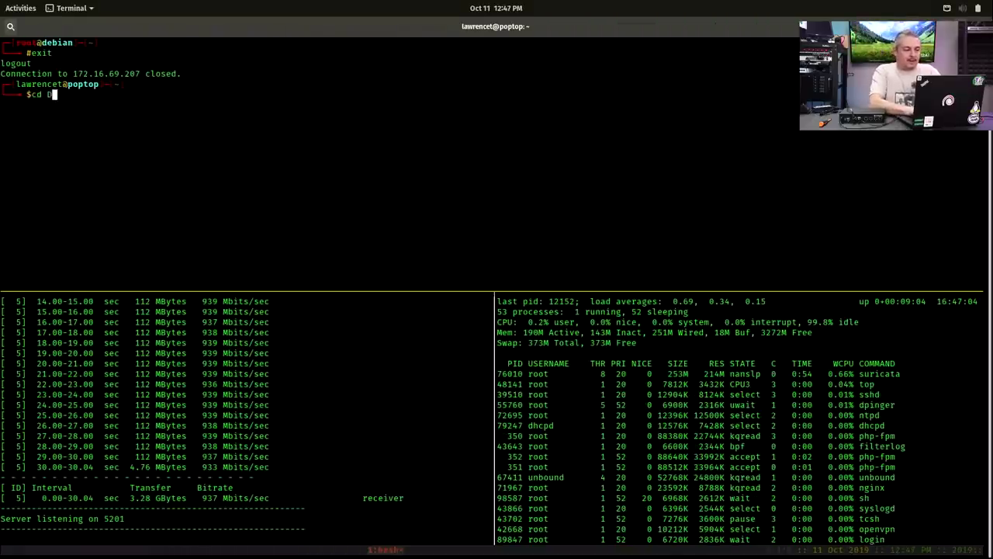
key("Tab")
key("Return")
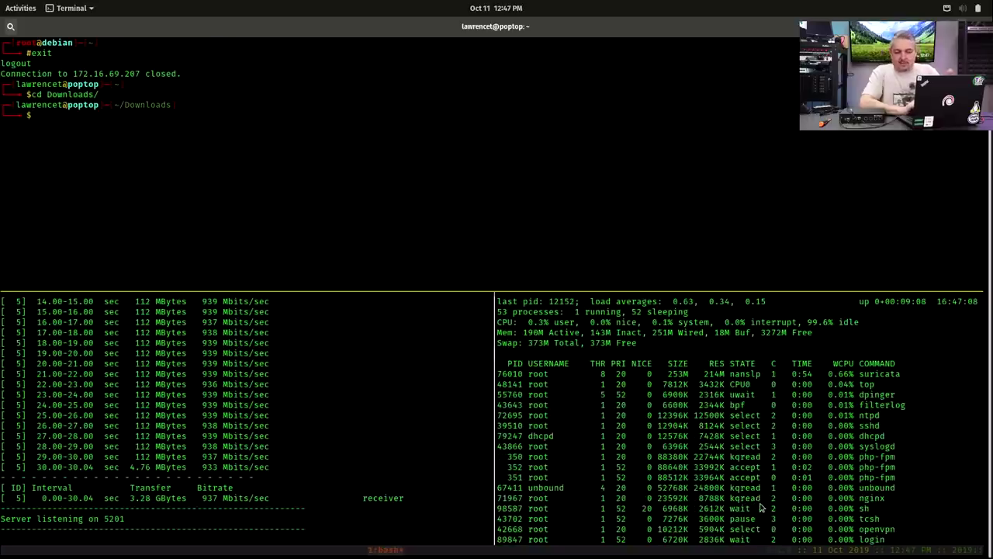
key("alt+Tab")
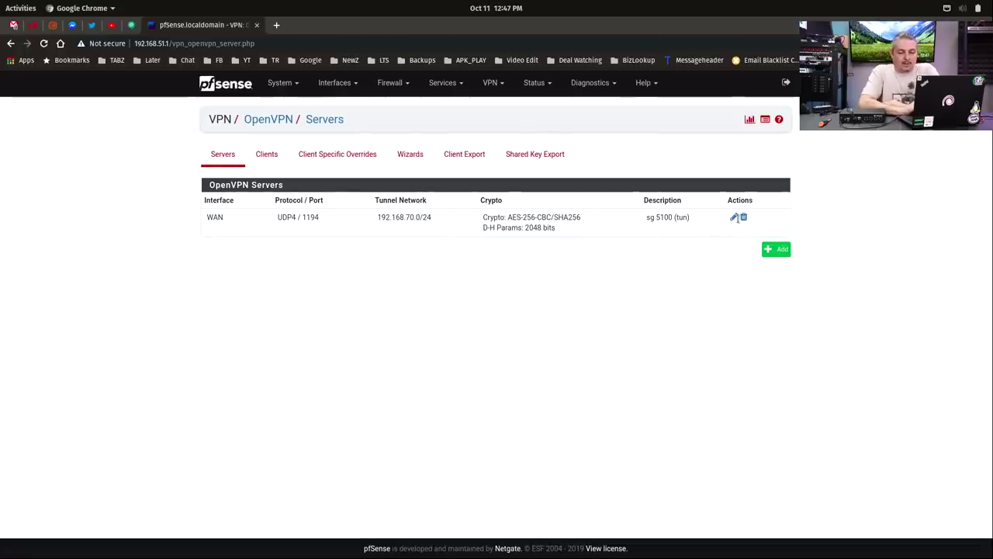
Edit the sg 5100 server and scroll its settings down to the NCP algorithms and back up
left_click(734, 218)
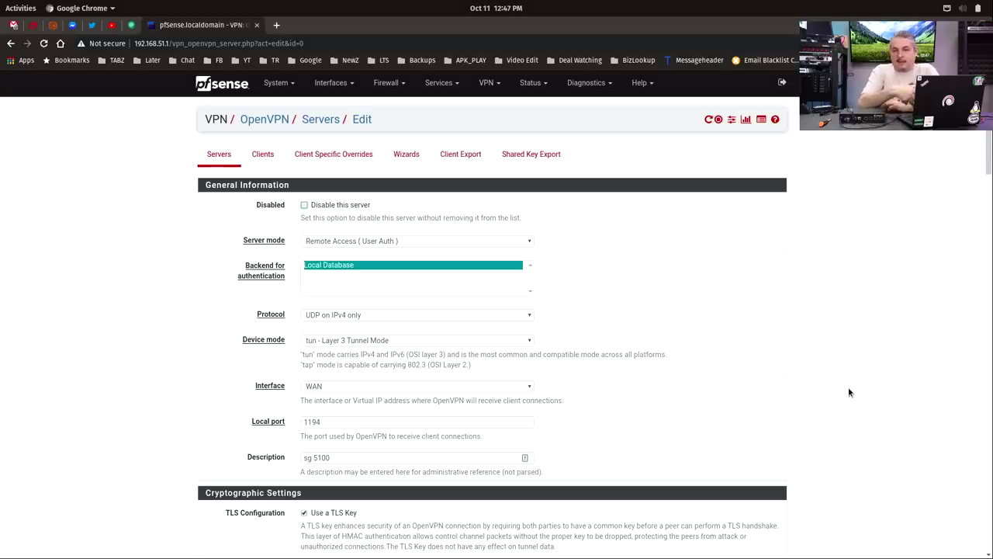
scroll(848, 388, "down", 10)
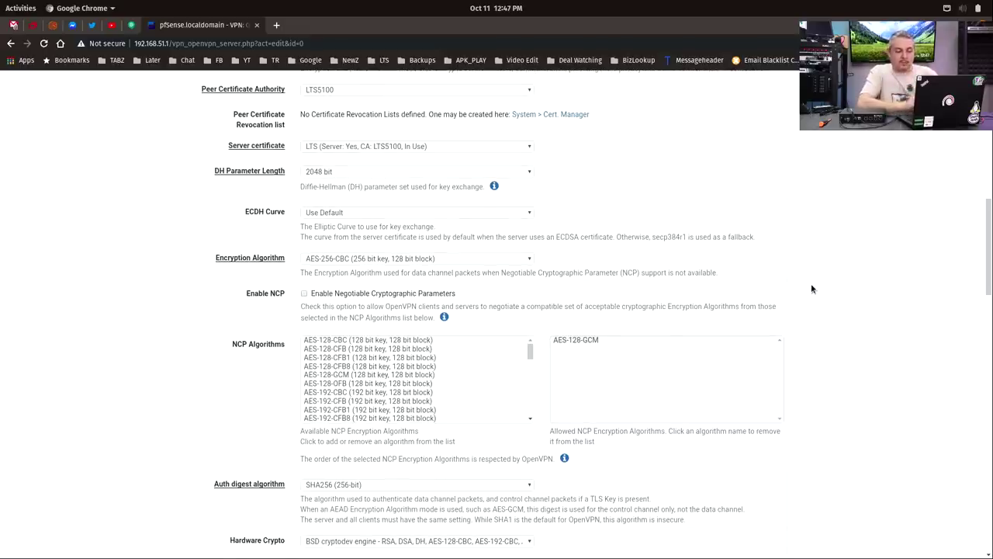
scroll(811, 283, "down", 15)
scroll(165, 191, "up", 15)
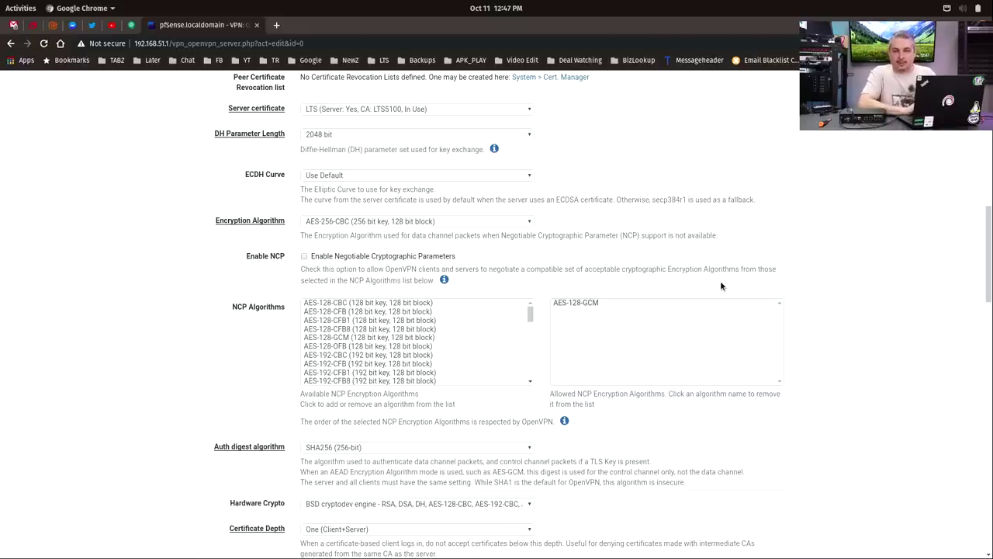
scroll(720, 286, "up", 10)
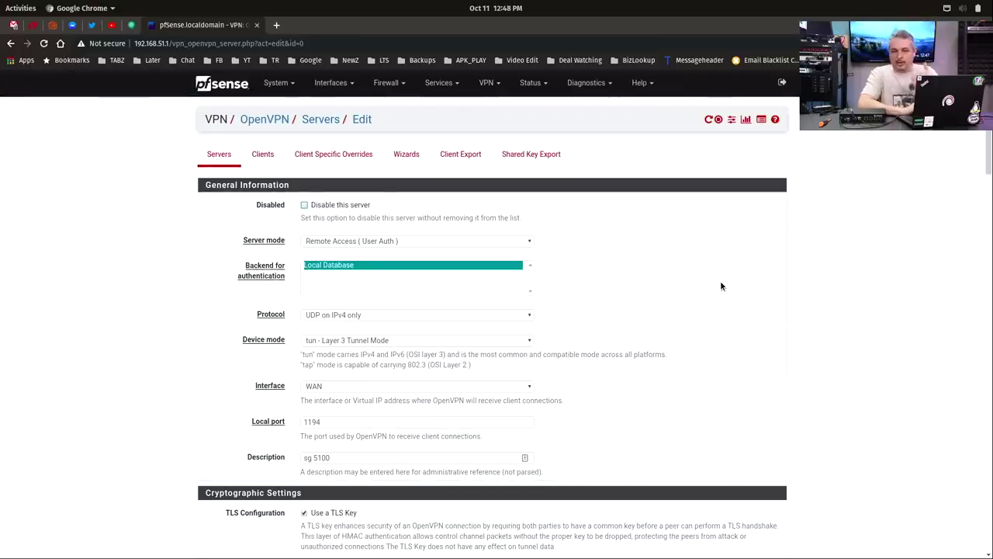
Download the Inline Configurations 'Most Clients' .ovpn file from OpenVPN Client Export and return to the terminal
left_click(467, 157)
scroll(690, 284, "down", 10)
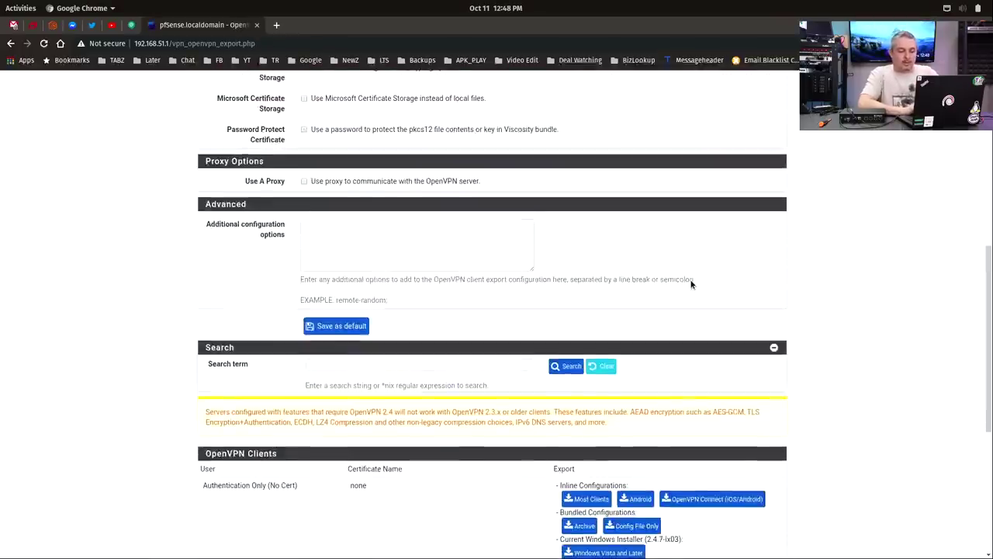
scroll(691, 284, "down", 2)
left_click(588, 345)
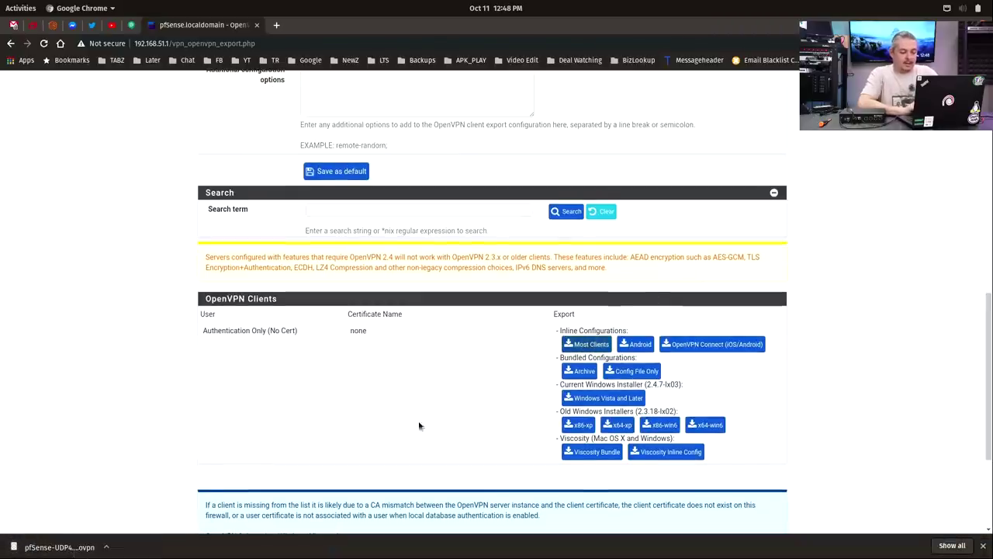
key("alt+Tab")
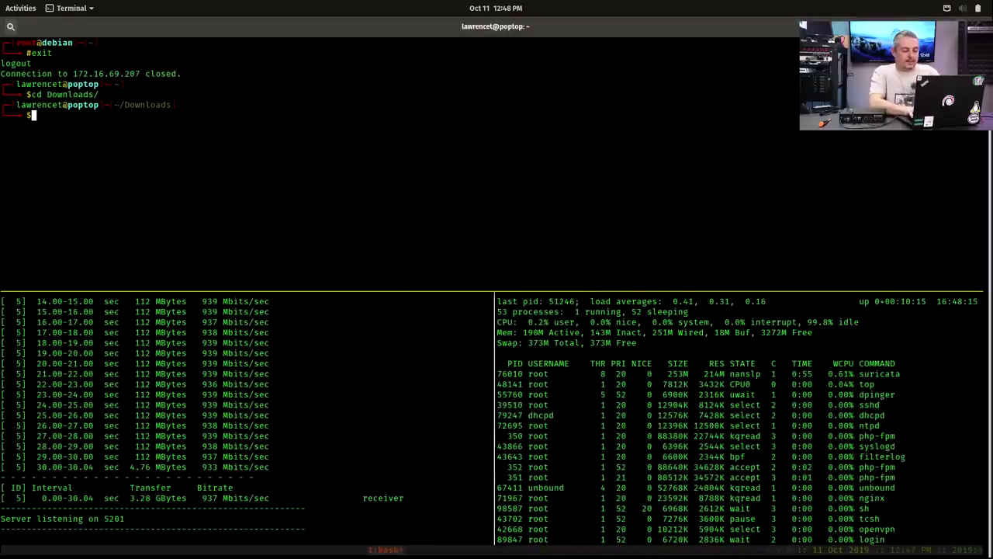
type("ls")
key("Return")
type("scp")
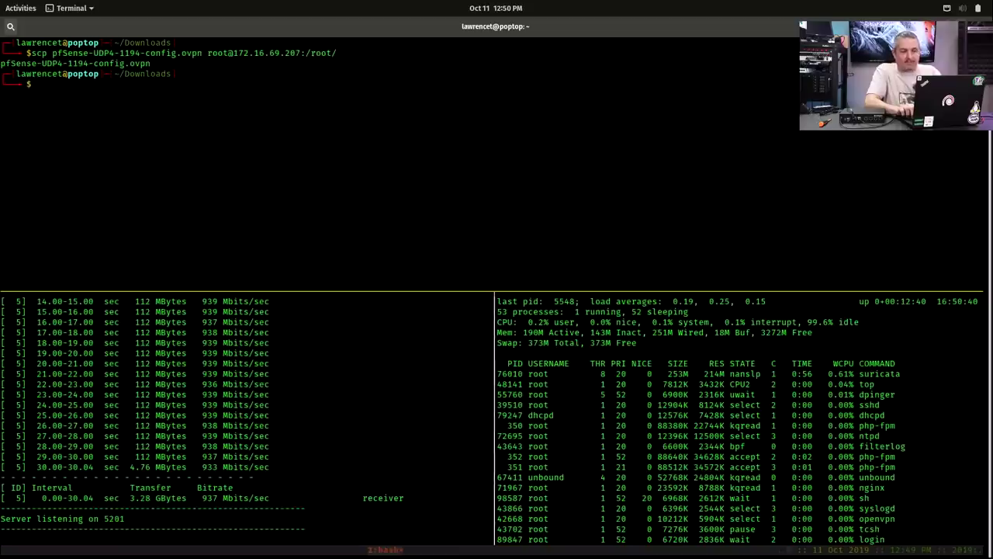
key("Up")
key("Up")
key("Up")
key("Up")
key("Up")
key("Up")
key("Return")
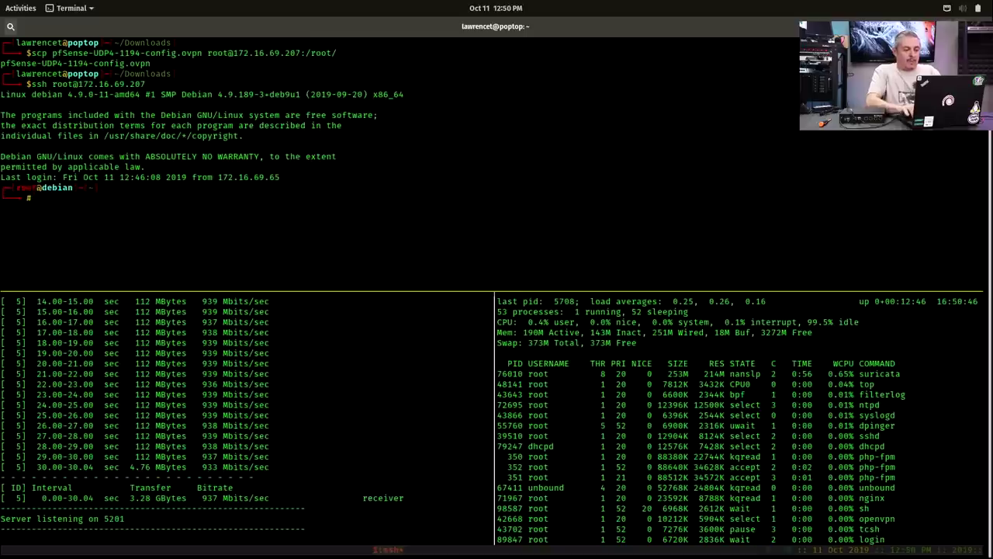
type("ls")
key("Return")
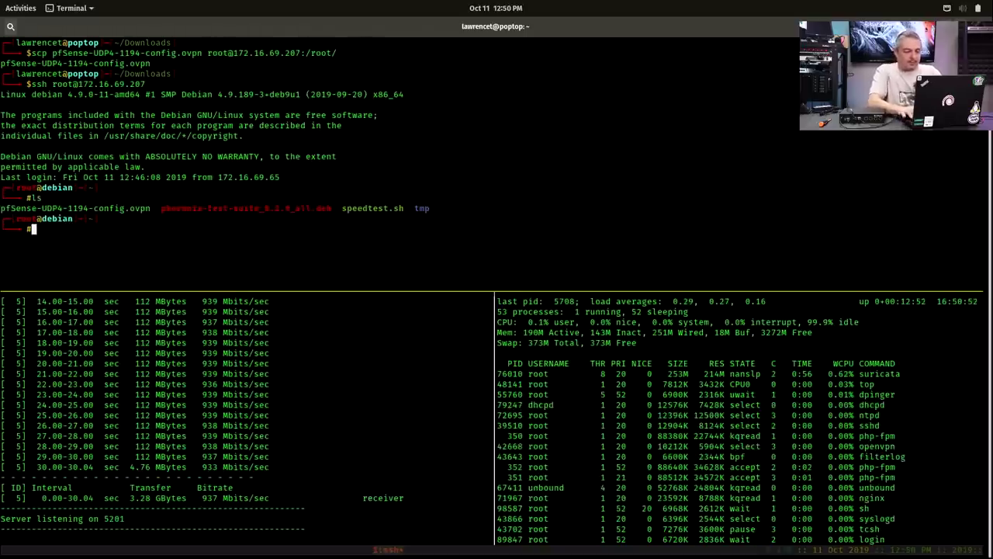
Split the tmux pane and open a second root SSH session to the debian host
key("ctrl+b")
key("quotedbl")
type("tmux")
key("BackSpace")
key("BackSpace")
key("BackSpace")
key("BackSpace")
key("BackSpace")
type("ssh")
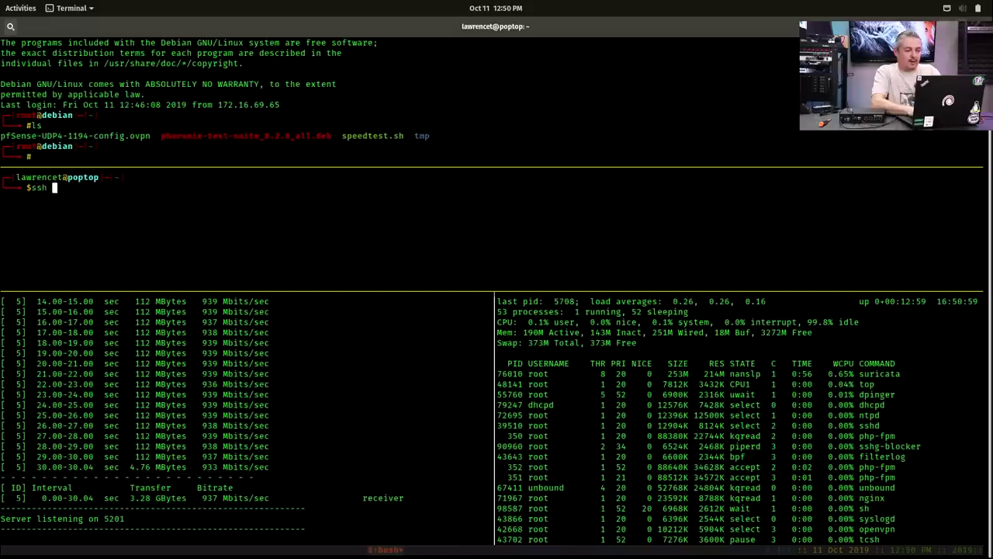
type(" root@")
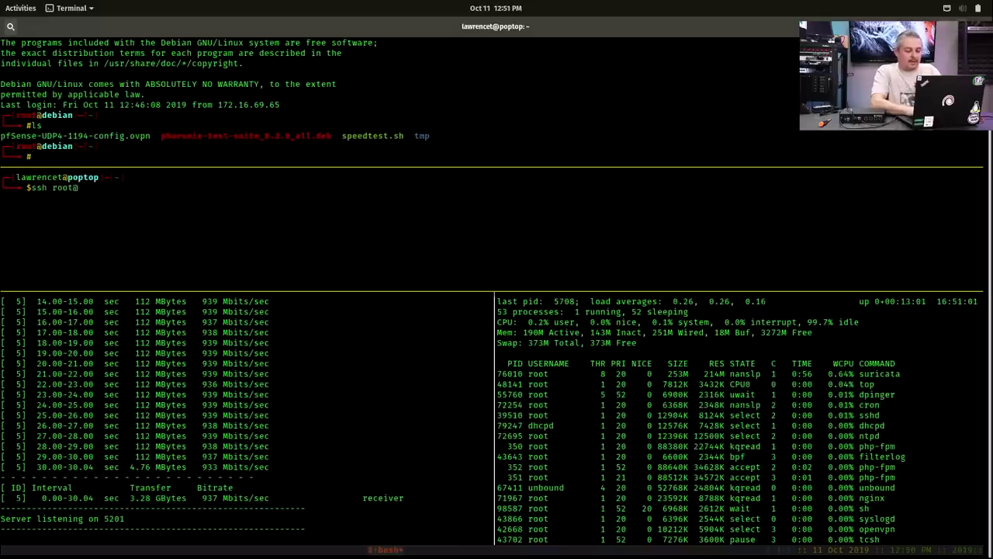
type("172.16.69.107")
key("Return")
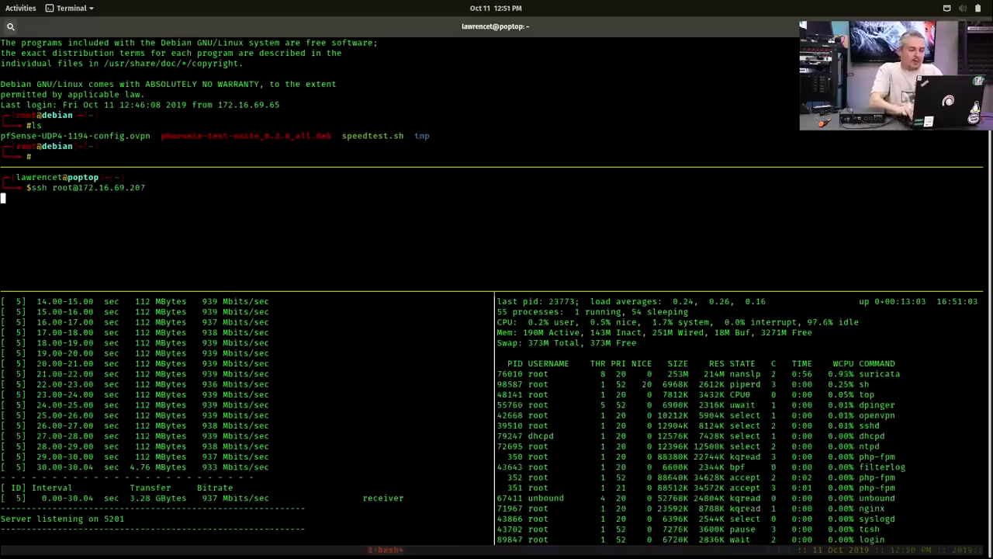
Run openvpn pfSense-UDP4-1194-config.ovpn in the first pane and log in with the VPN username and password
left_click(354, 96)
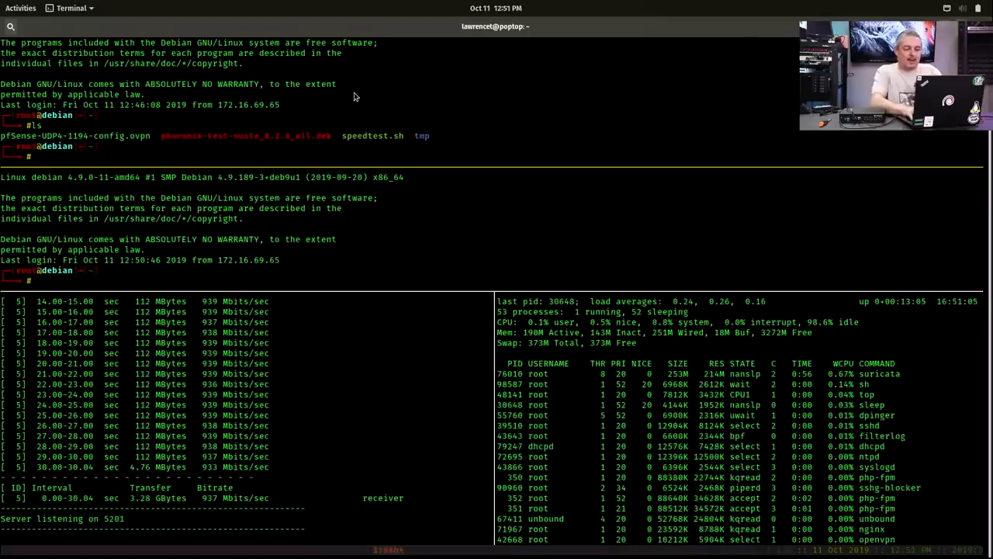
type("open")
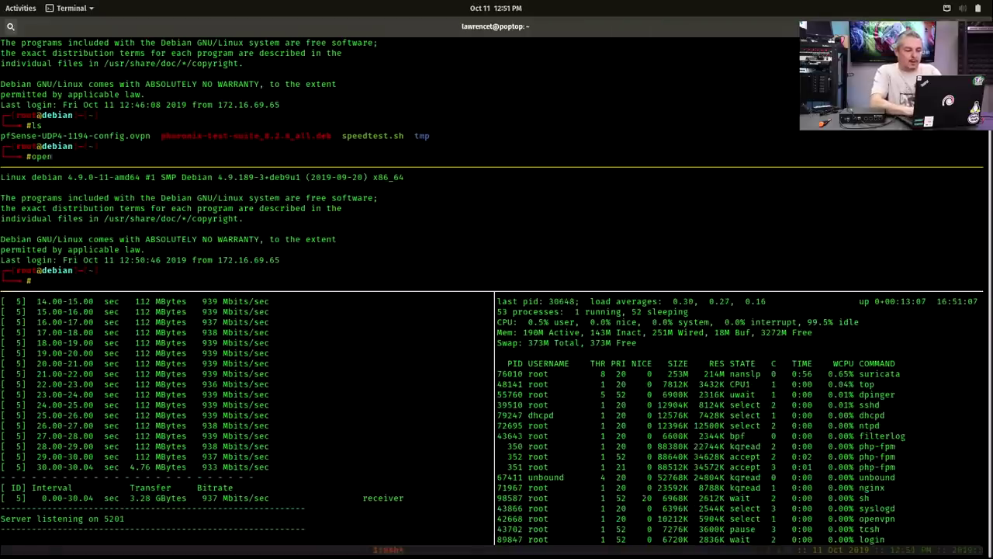
type("vpn ")
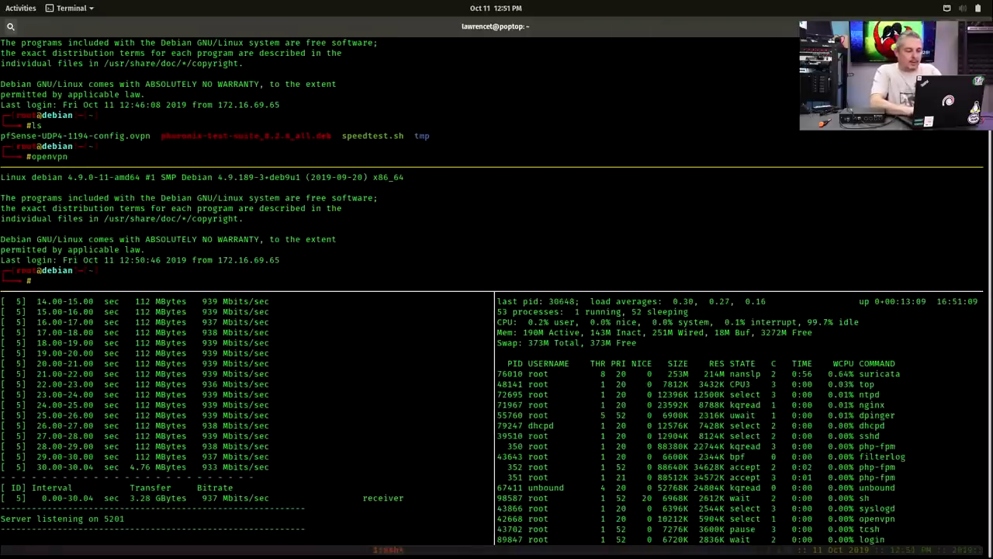
type("pfS")
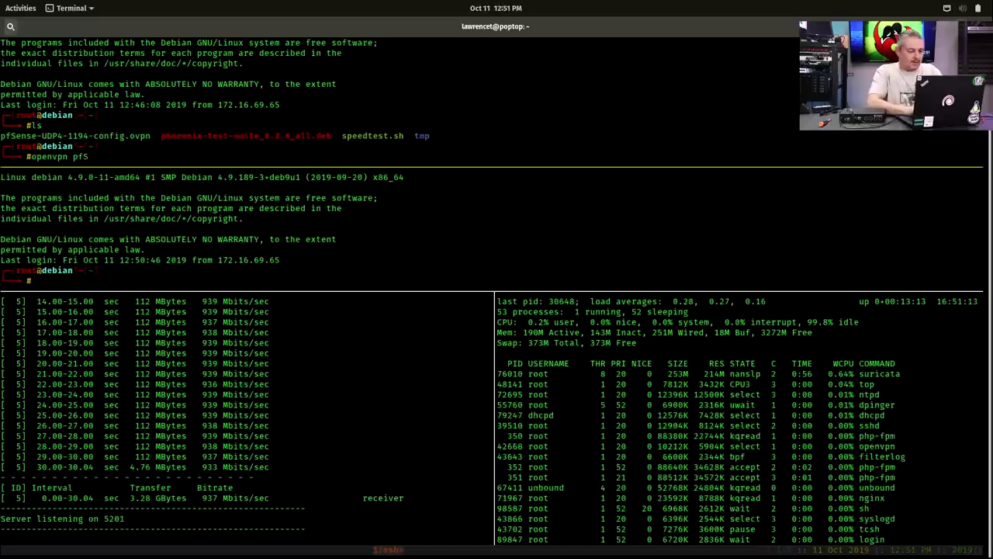
type("ense")
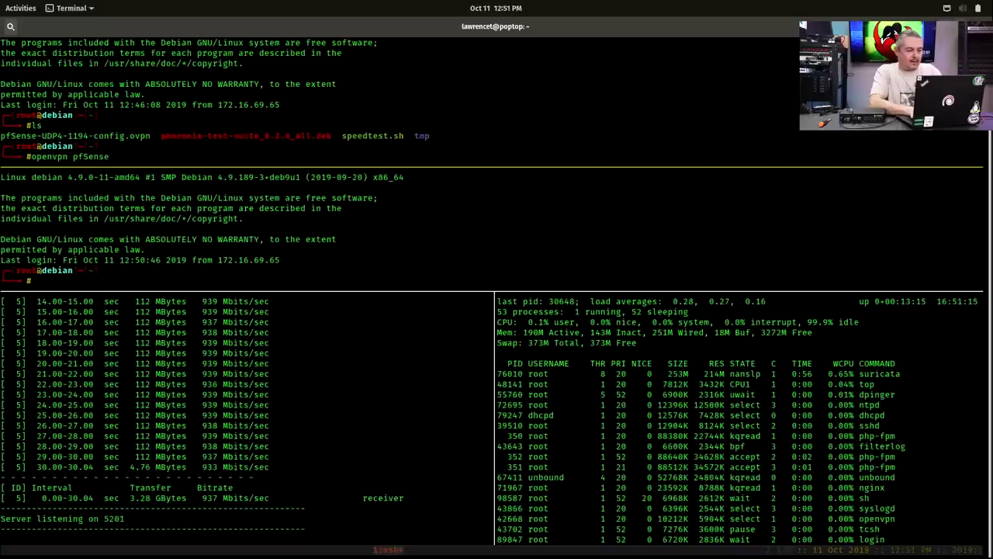
type("-UDP")
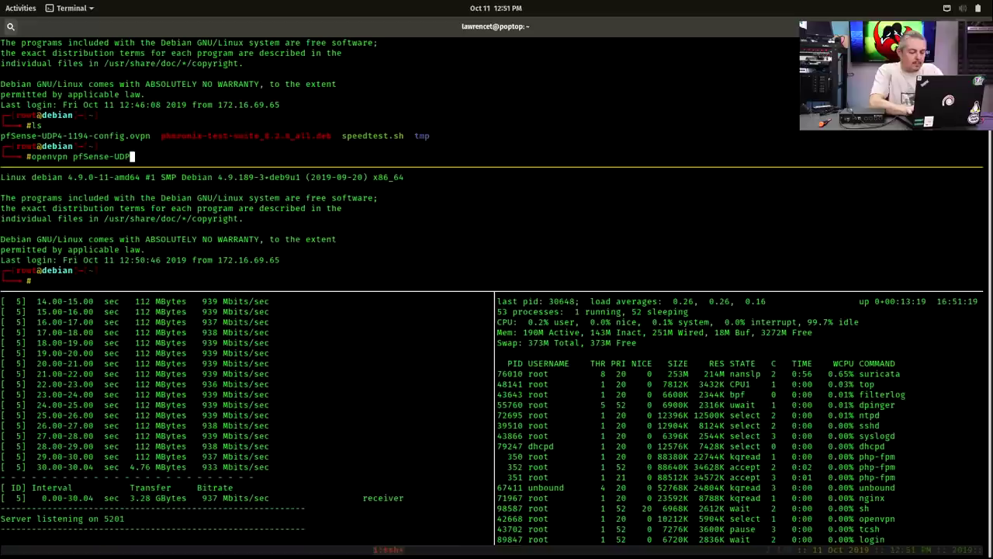
type("4-1194-")
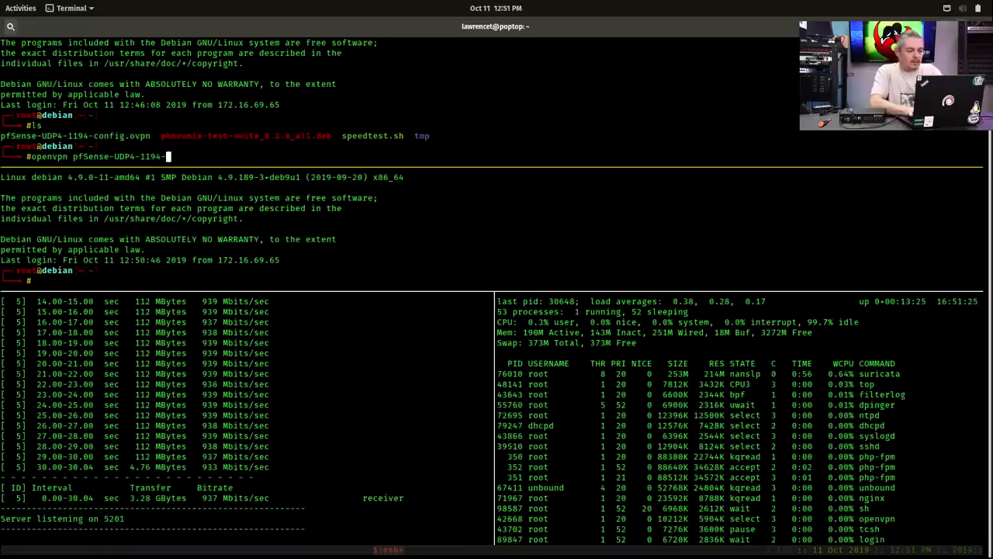
type("config")
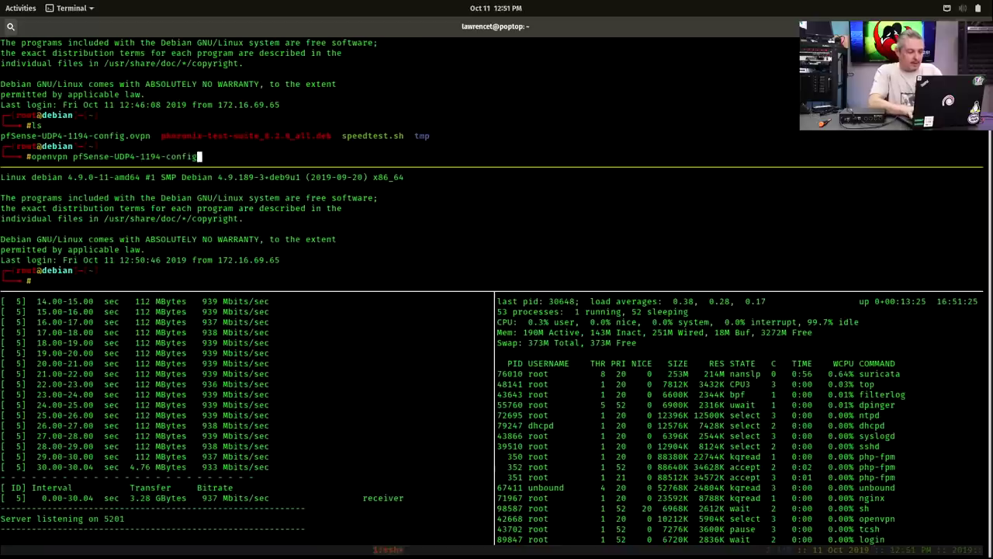
type(".ovpn")
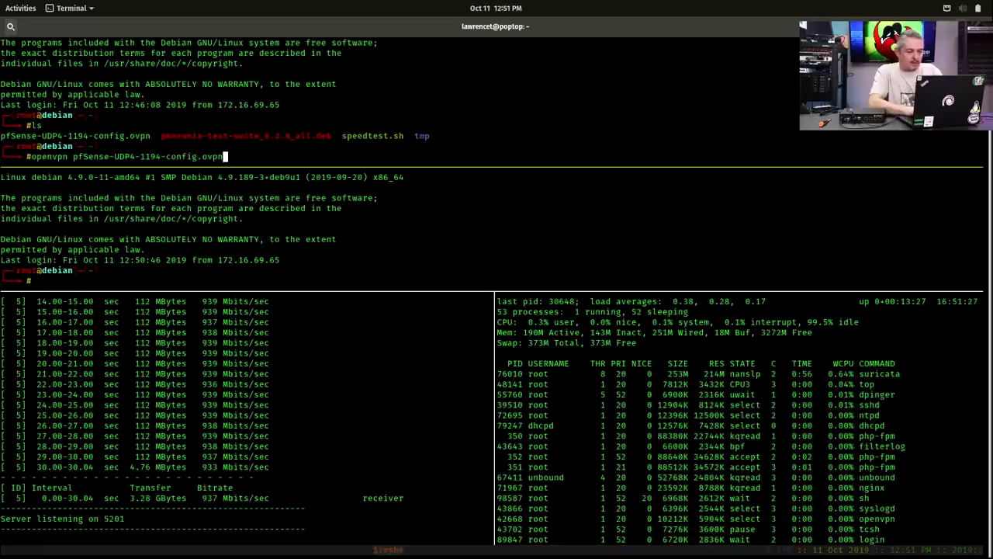
key("Return")
type("lts")
key("Return")
type("******")
key("Return")
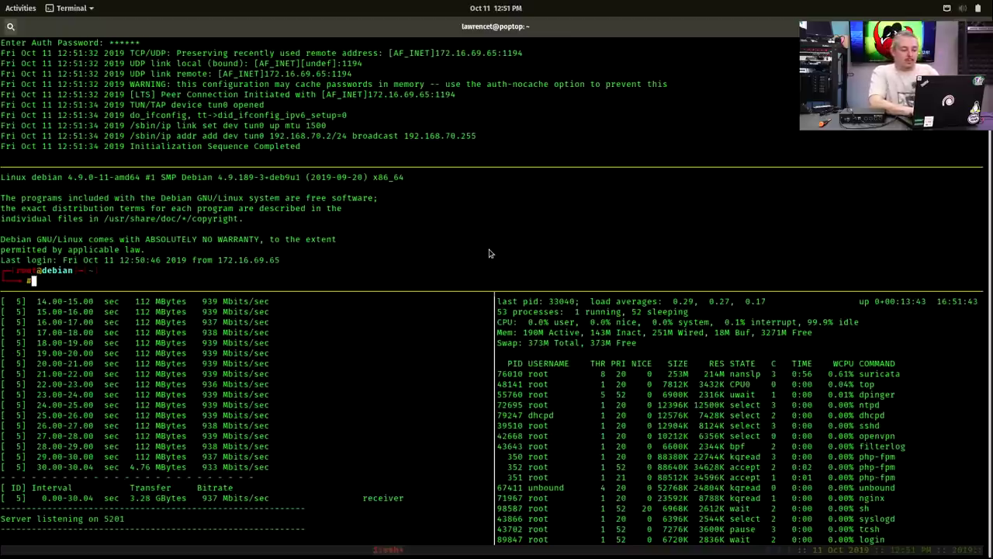
Run iperf3 -c 192.168.51.100 in the upper tmux pane to measure throughput over the VPN
type("iperf3")
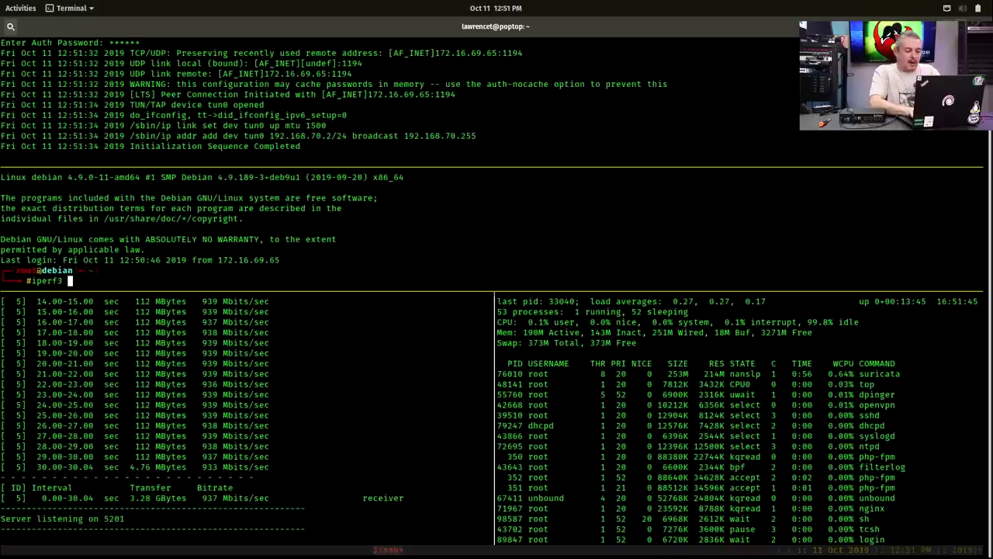
type(" -c 192")
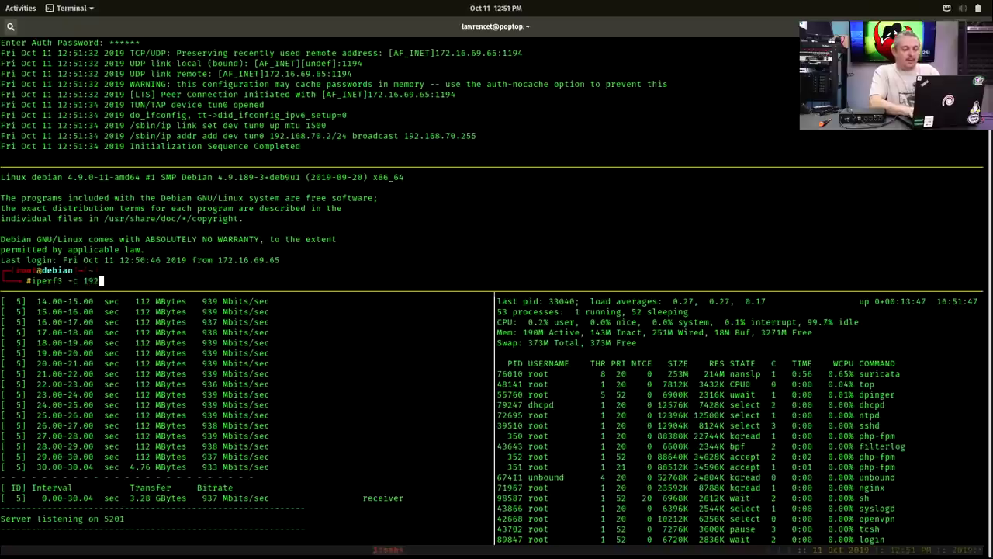
type(".15")
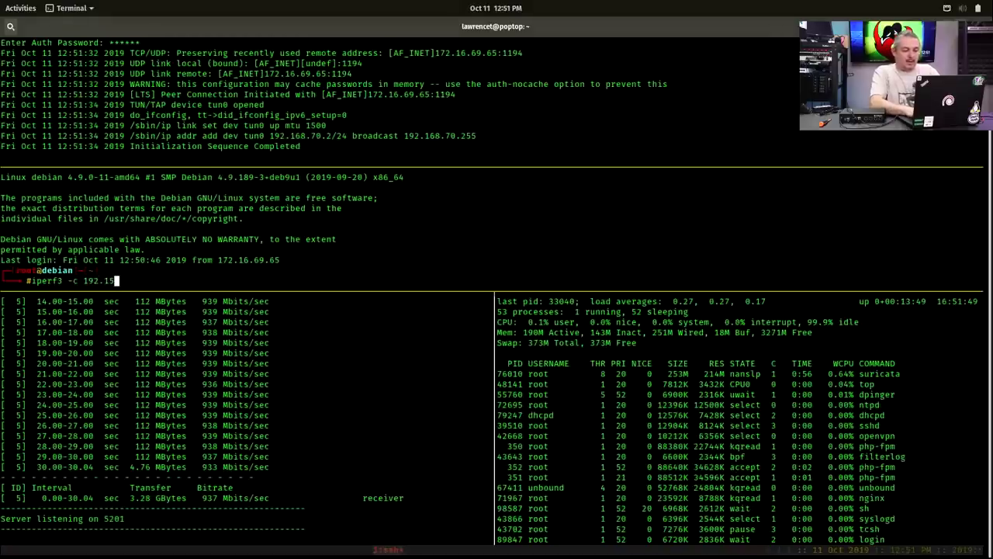
key("BackSpace")
type("68.")
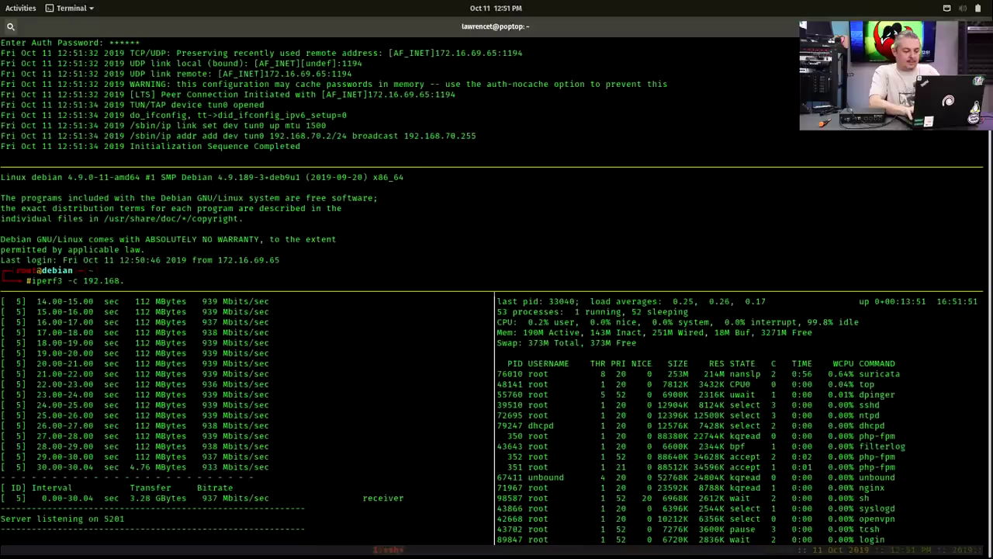
type("51.100")
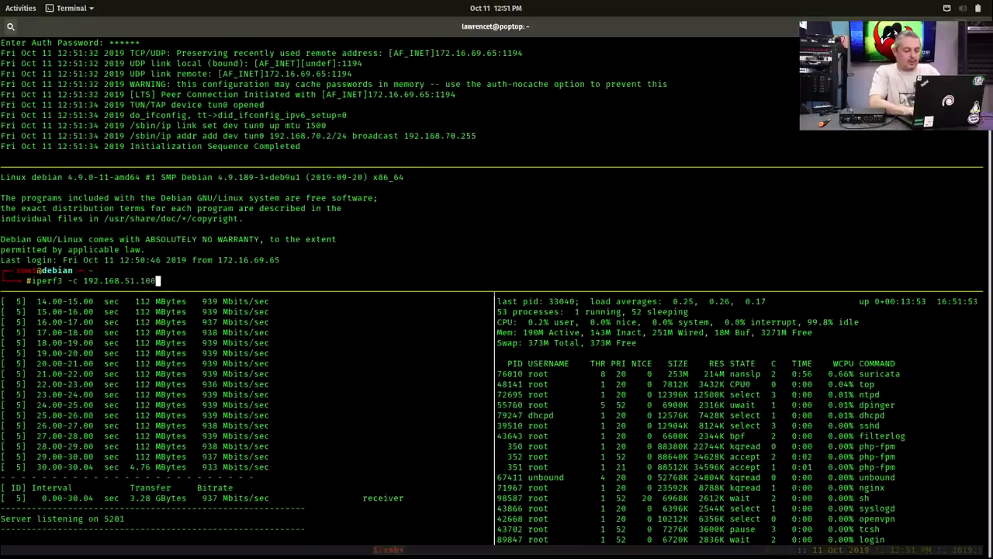
key("Return")
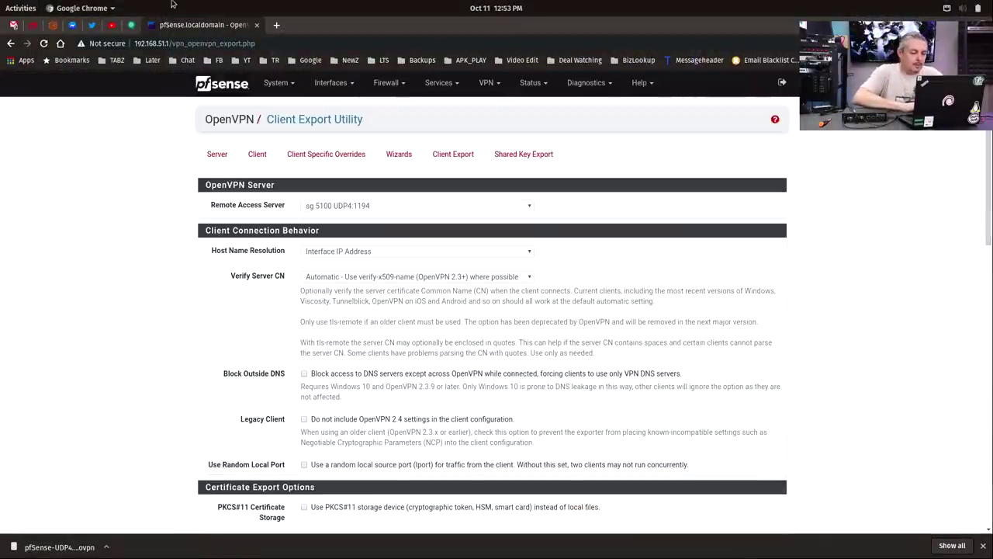
Enable 'Show temperature in Fahrenheit' in the Thermal Sensors widget settings and save
scroll(781, 317, "down", 3)
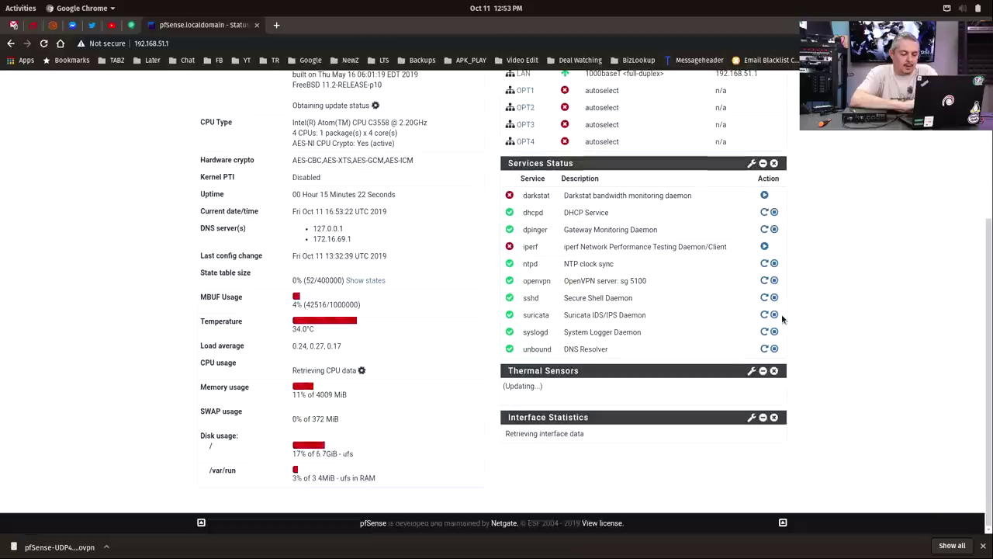
scroll(899, 272, "down", 1)
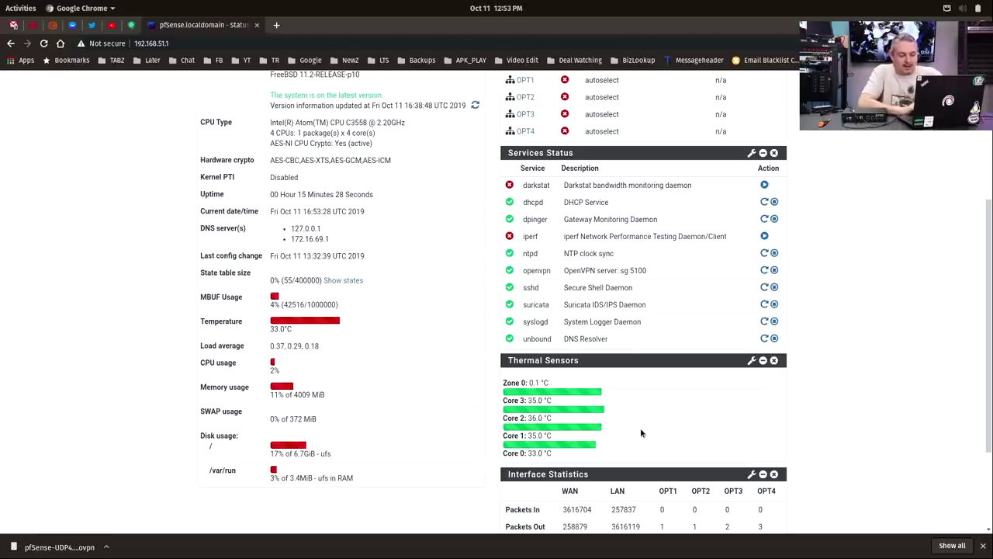
left_click(751, 361)
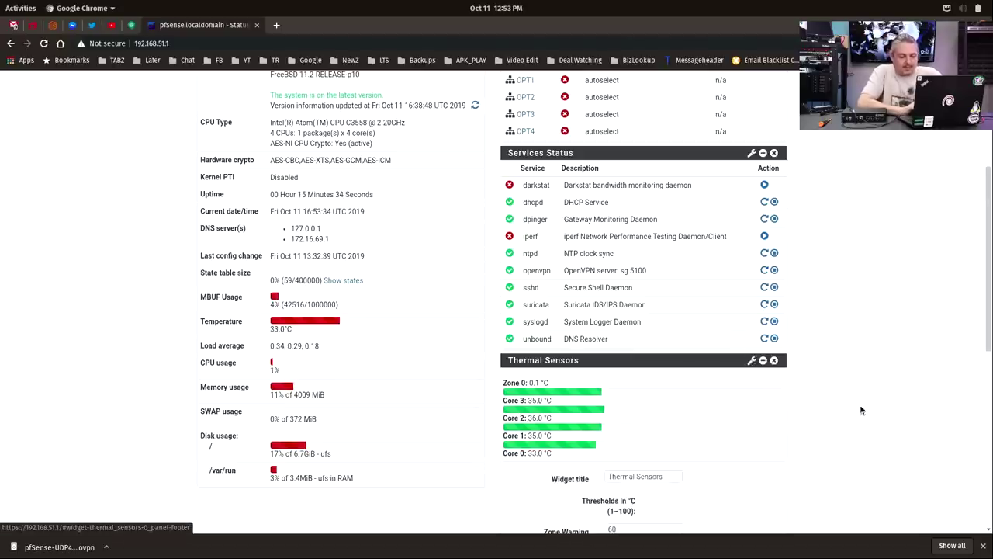
scroll(860, 406, "down", 5)
scroll(861, 409, "down", 2)
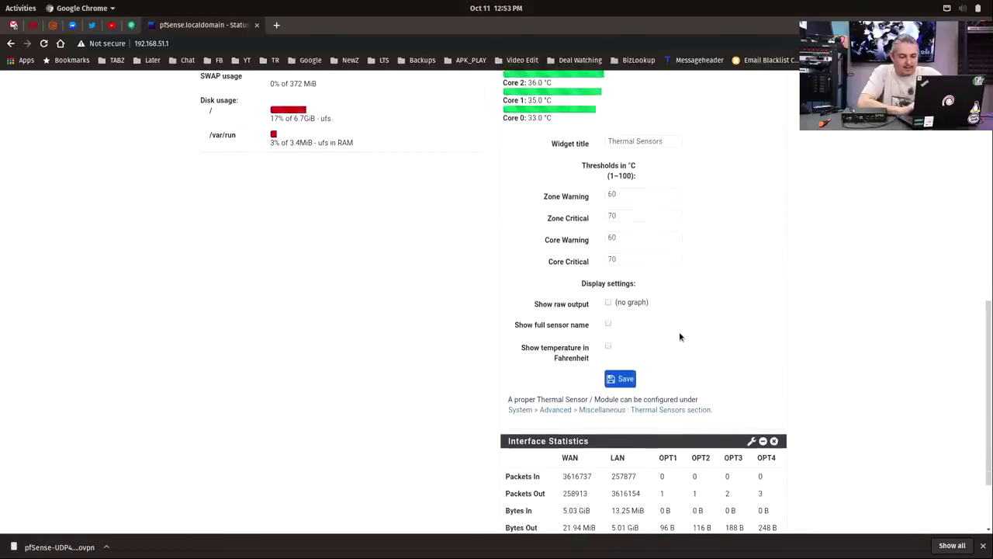
left_click(620, 378)
scroll(800, 362, "down", 3)
scroll(801, 363, "down", 1)
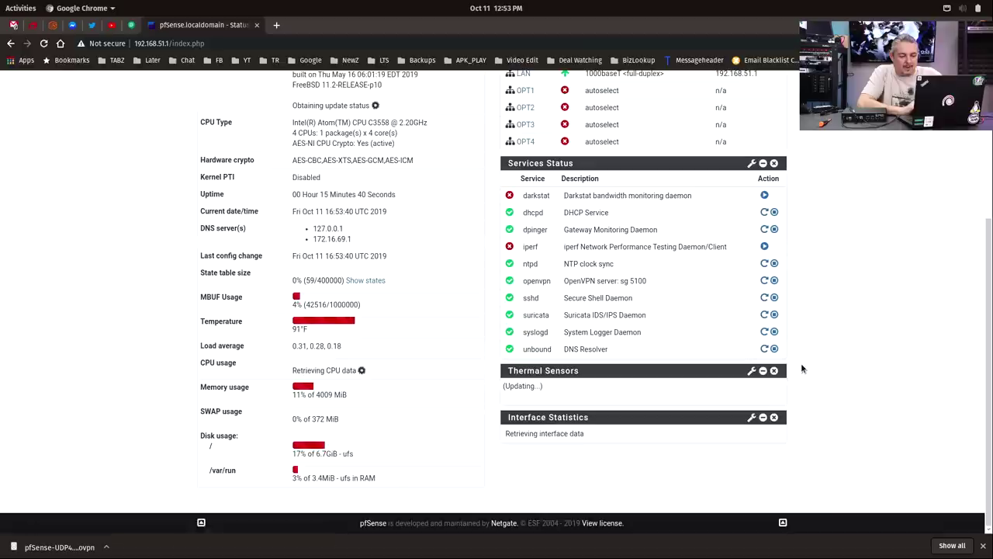
scroll(876, 324, "down", 1)
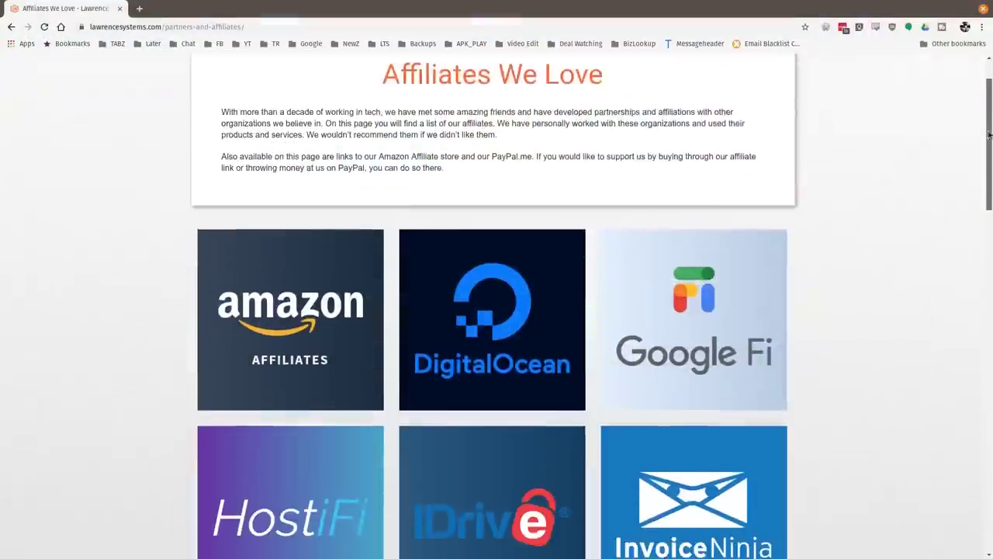
scroll(982, 194, "down", 5)
left_click_drag(982, 194, 976, 294)
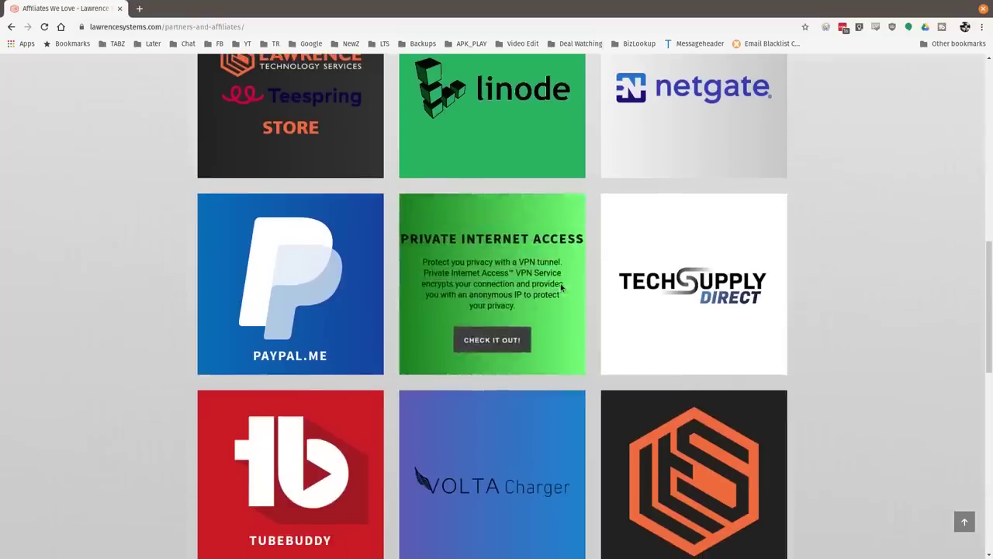